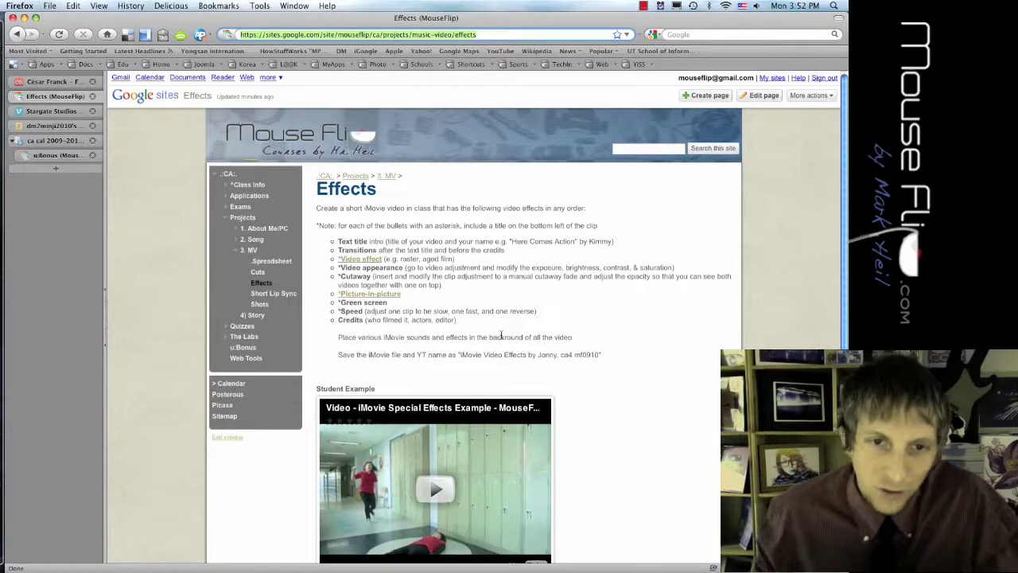
Switch to iMovie and drop a title style into the empty 'effects' project.
{"action": "key", "text": "super+Tab"}
{"action": "key", "text": "super+Tab"}
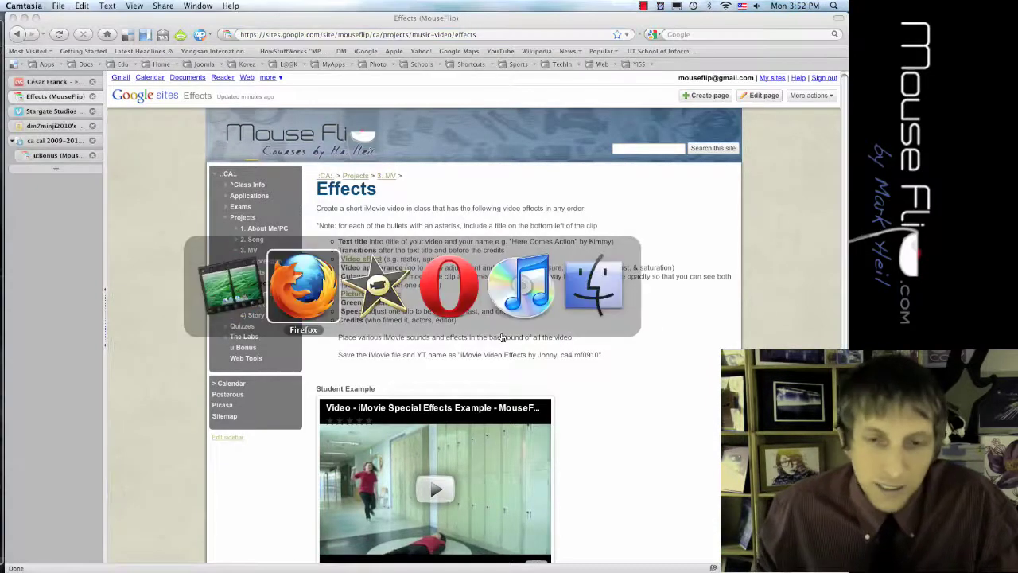
{"action": "key", "text": "super+Tab"}
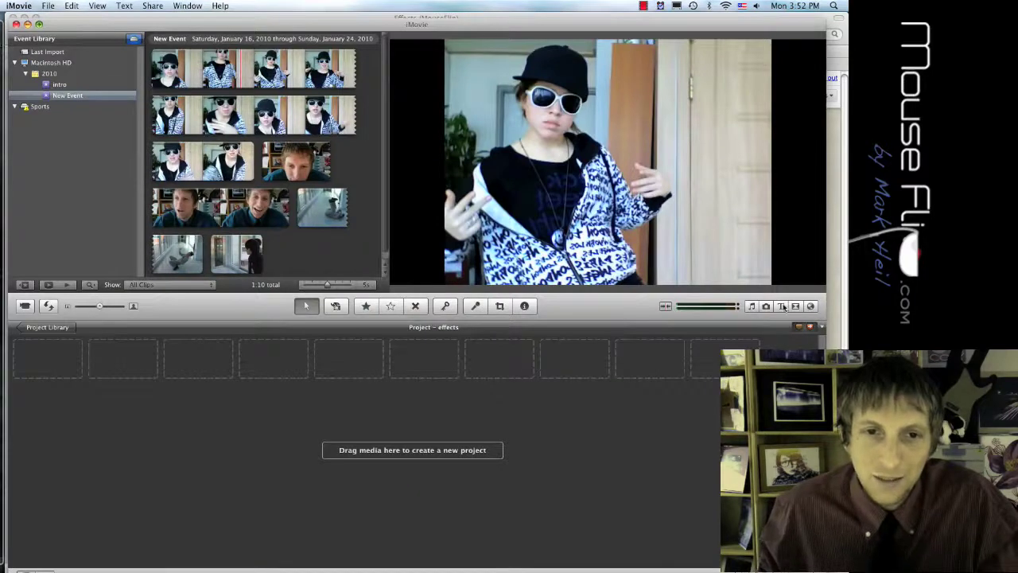
{"action": "left_click", "coordinate": [781, 307]}
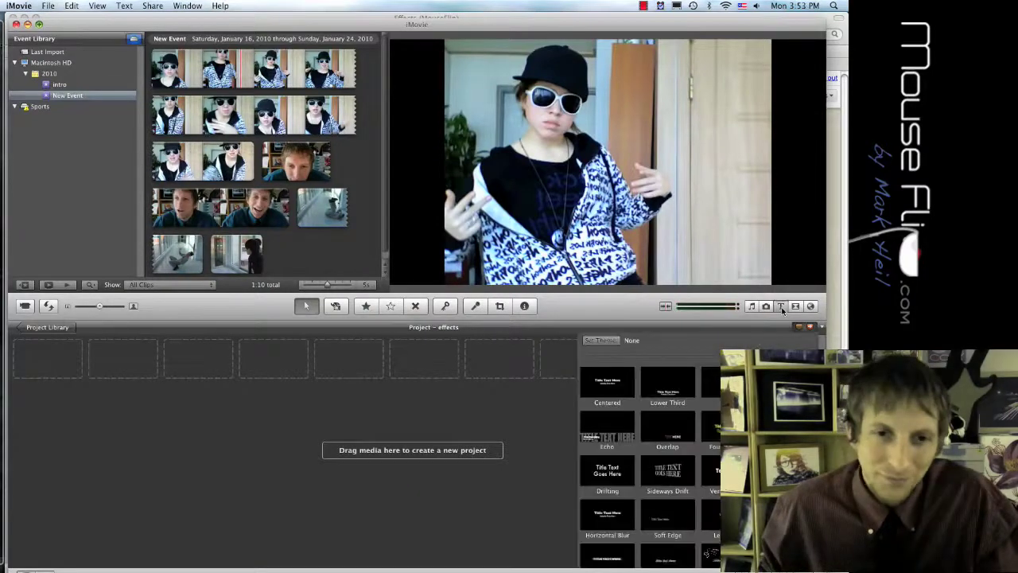
{"action": "scroll", "coordinate": [649, 453], "scroll_direction": "down", "scroll_amount": 1}
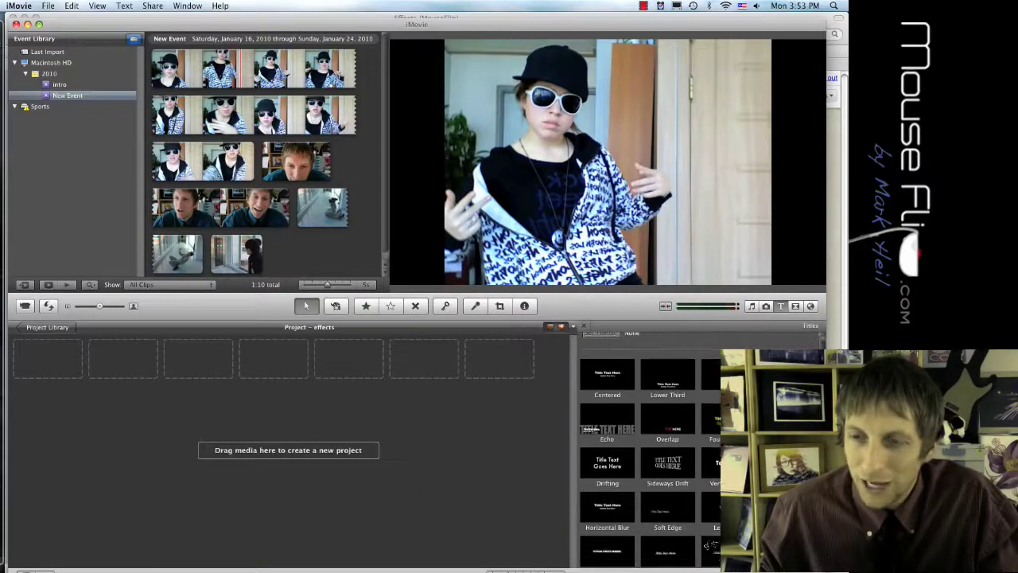
{"action": "left_click_drag", "start_coordinate": [707, 419], "coordinate": [146, 394]}
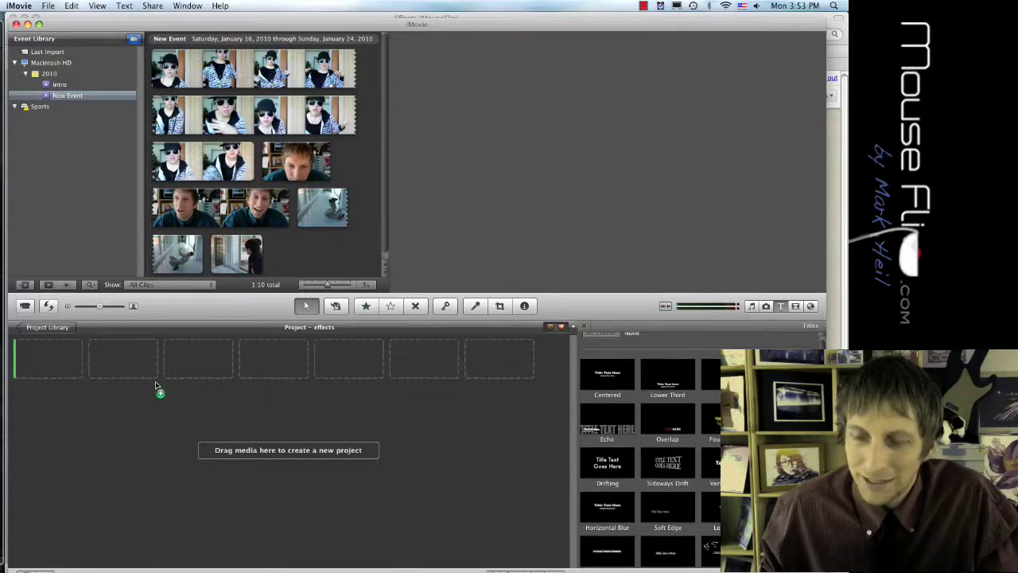
{"action": "left_click_drag", "start_coordinate": [145, 393], "coordinate": [602, 175]}
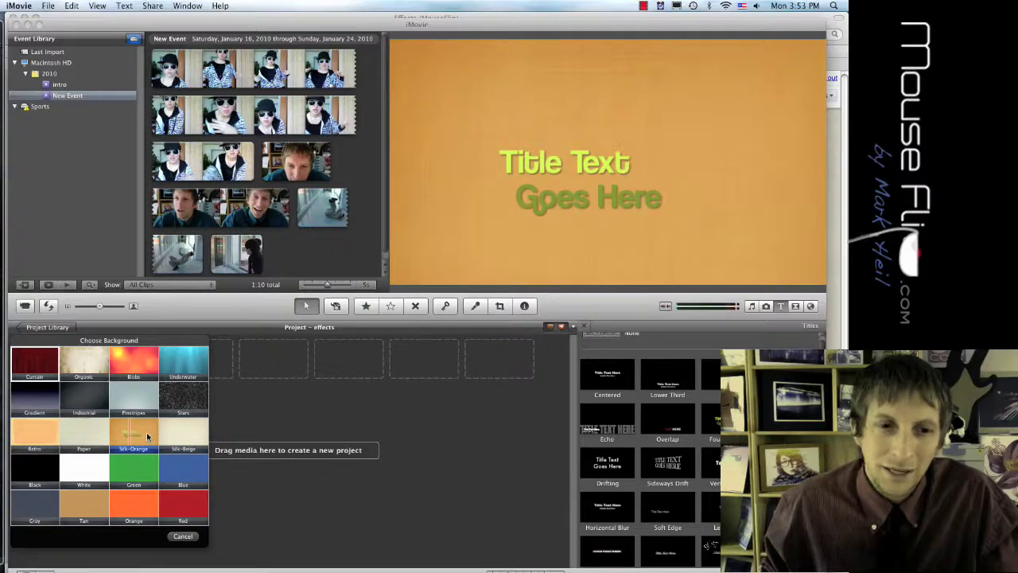
Give the title a Silk-Orange background and the lines 'Things that go whoa' and 'by Mr. Heil'.
{"action": "left_click", "coordinate": [146, 432]}
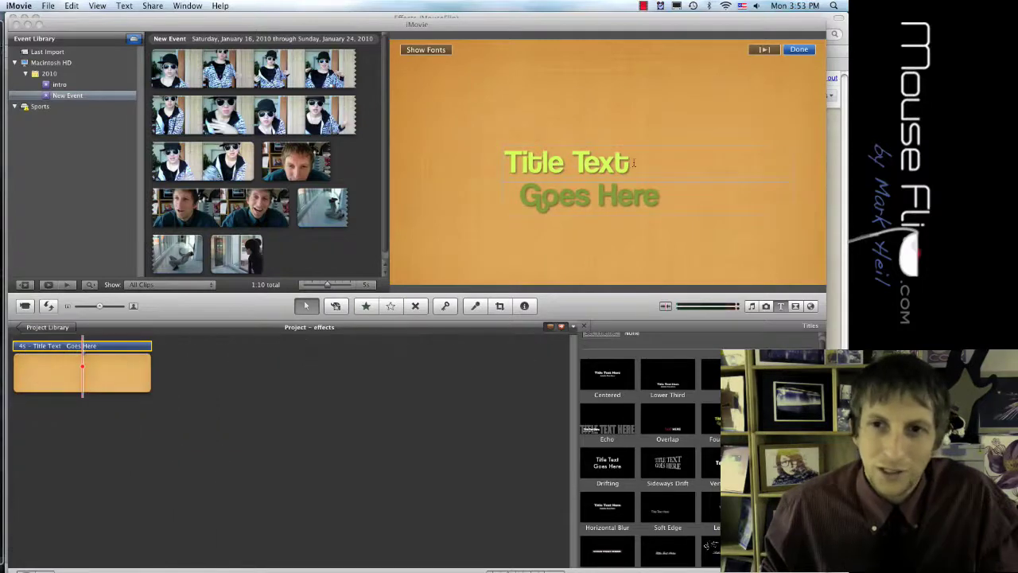
{"action": "left_click", "coordinate": [578, 170]}
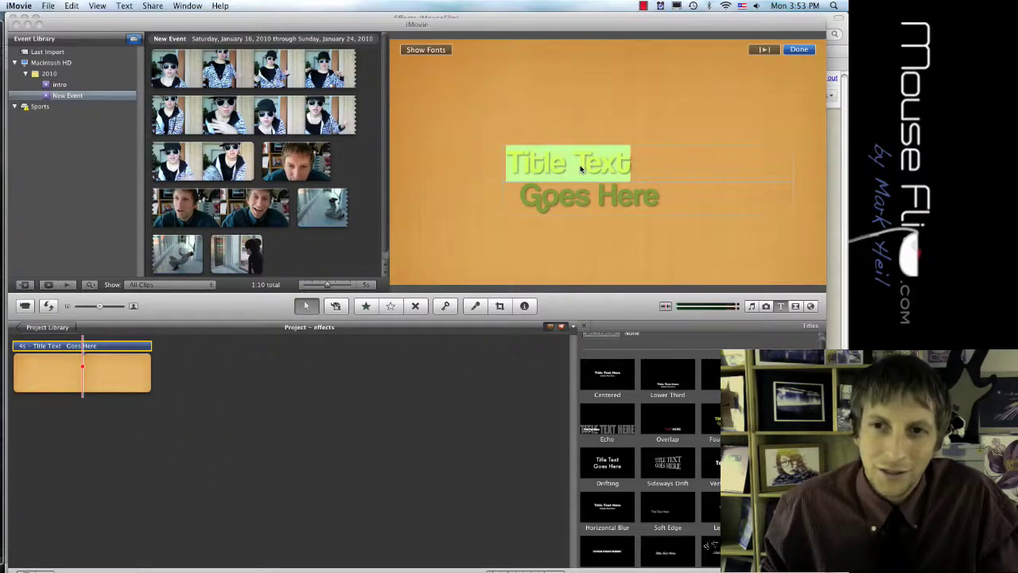
{"action": "type", "text": "Things"}
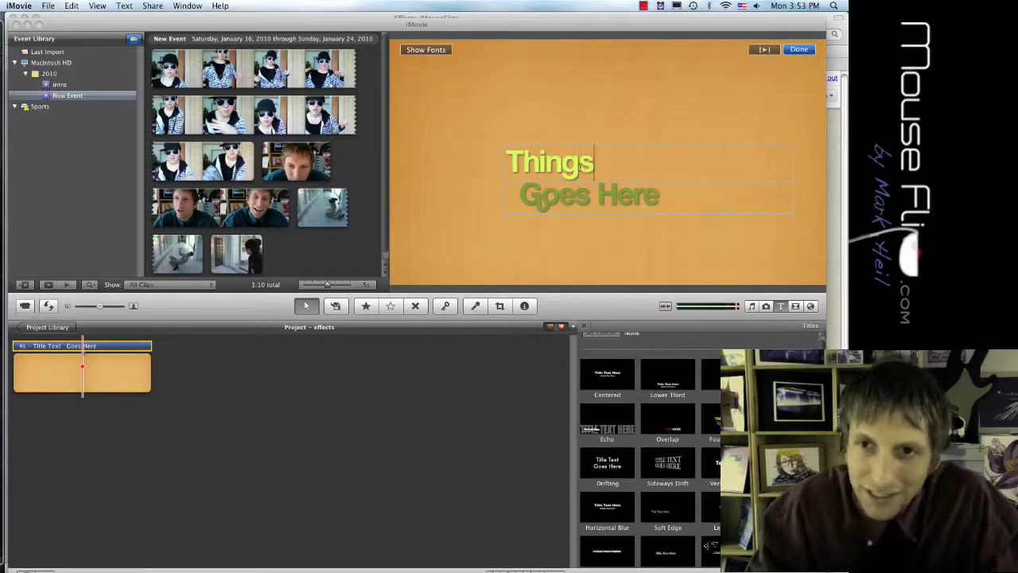
{"action": "type", "text": " that go "}
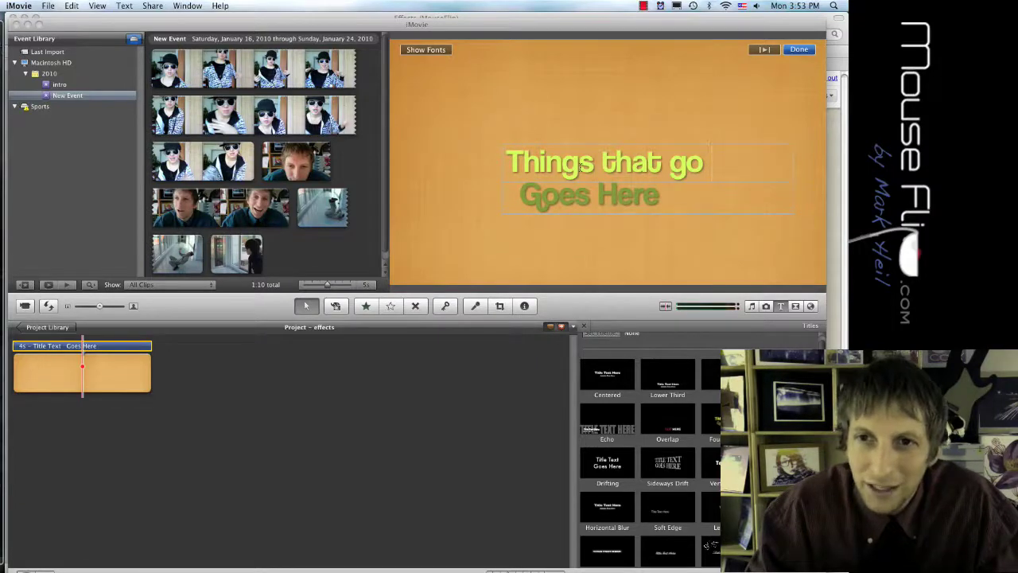
{"action": "type", "text": "whoa"}
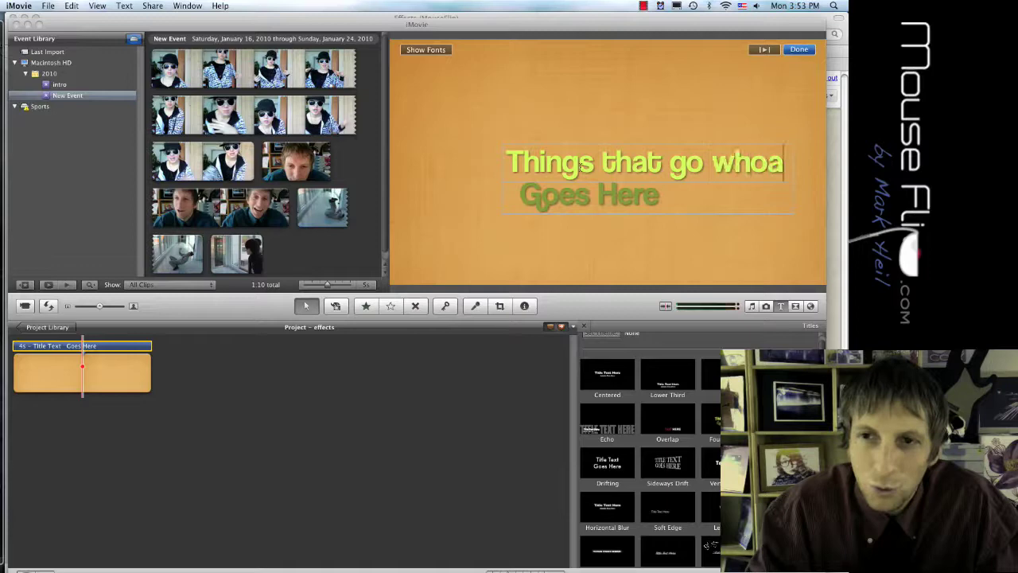
{"action": "triple_click", "coordinate": [619, 193]}
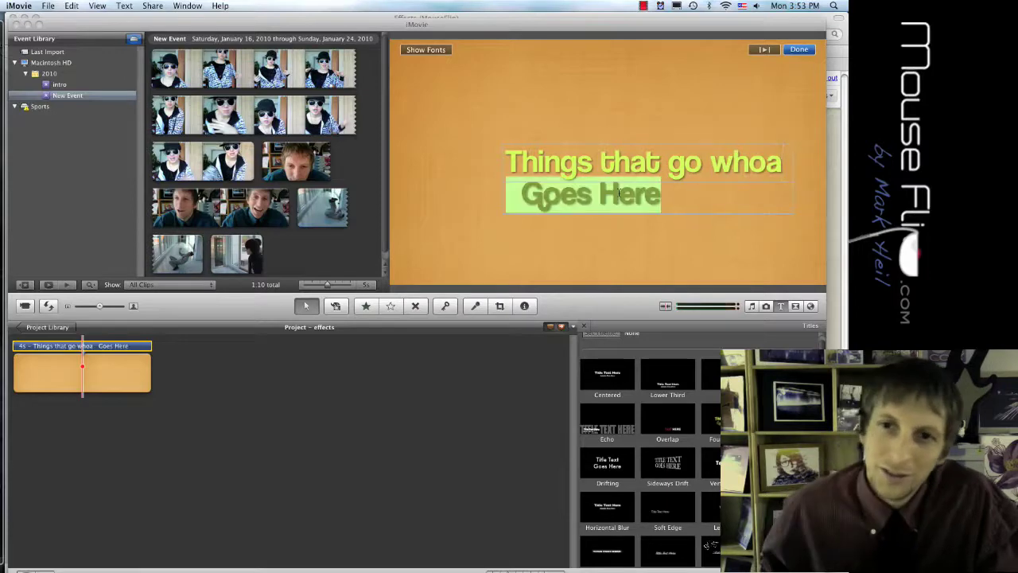
{"action": "type", "text": "by Mr. Hei"}
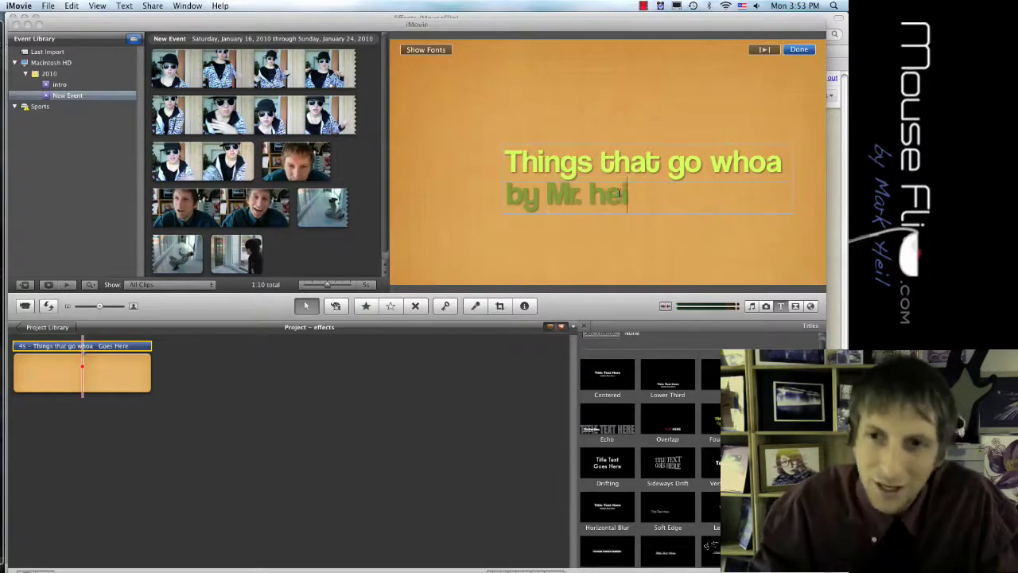
{"action": "key", "text": "BackSpace"}
{"action": "key", "text": "BackSpace"}
{"action": "key", "text": "BackSpace"}
{"action": "type", "text": ". Heil"}
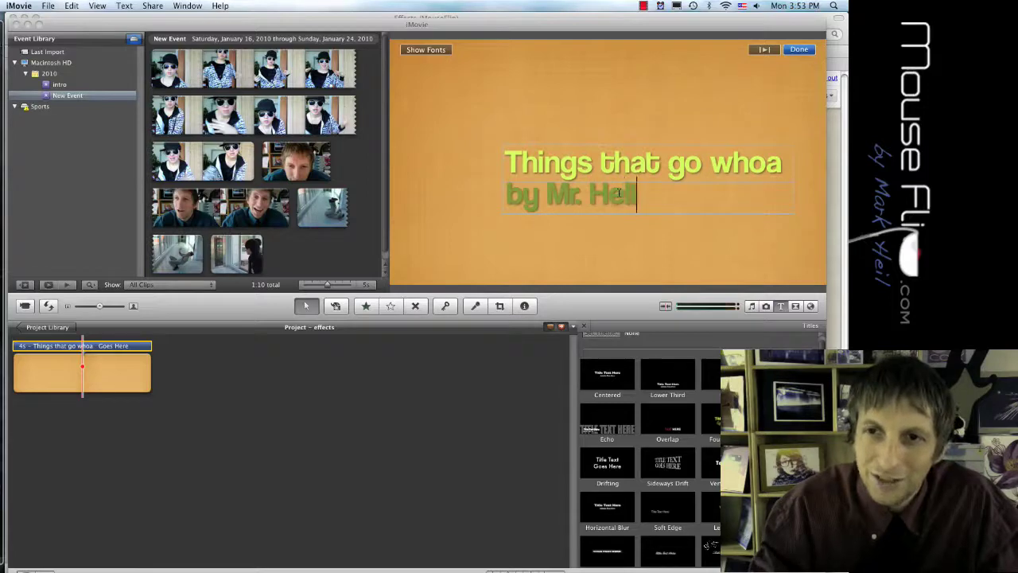
{"action": "left_click", "coordinate": [556, 263]}
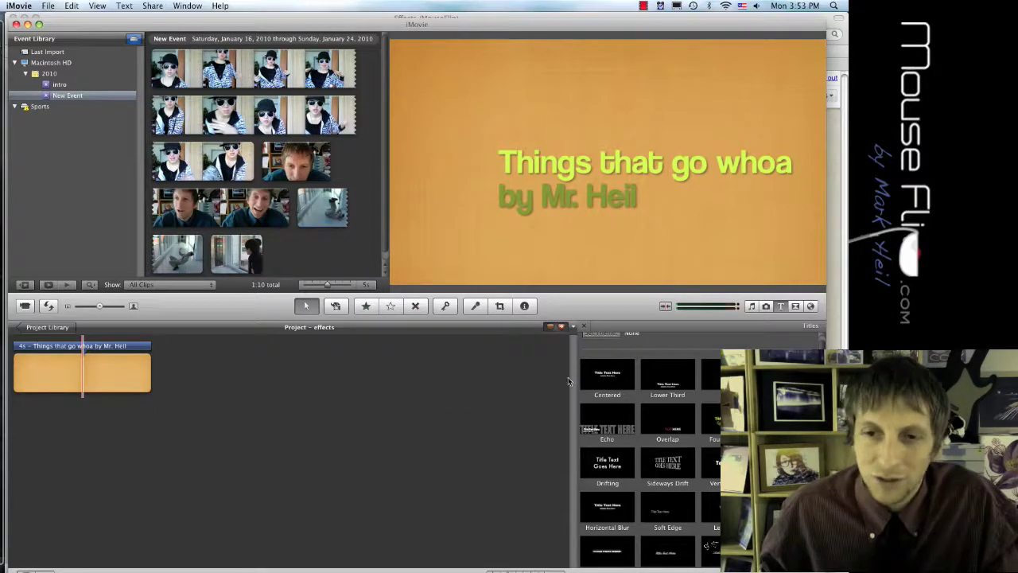
{"action": "key", "text": "super+Tab"}
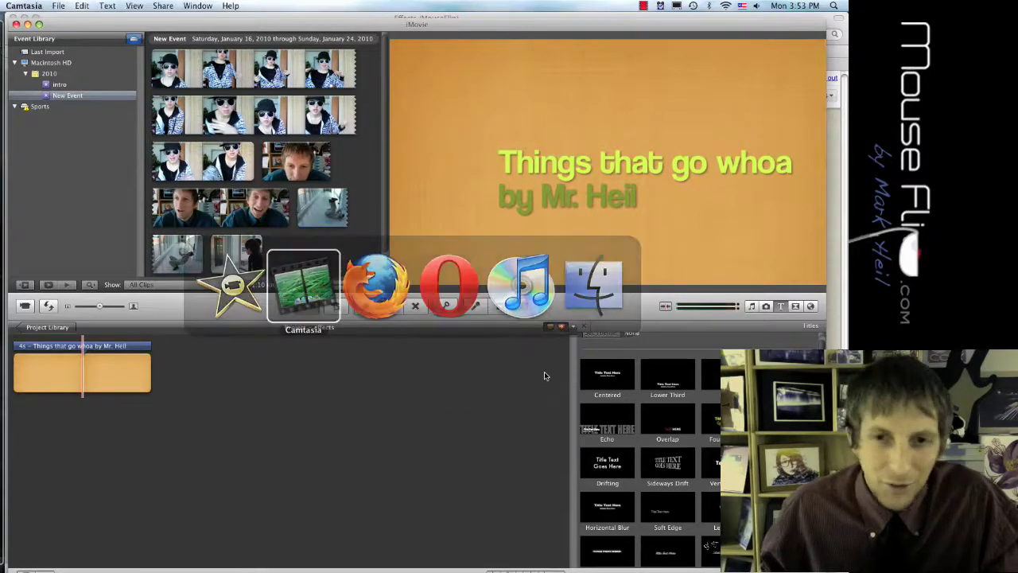
{"action": "key", "text": "super+Tab"}
{"action": "key", "text": "super+Tab"}
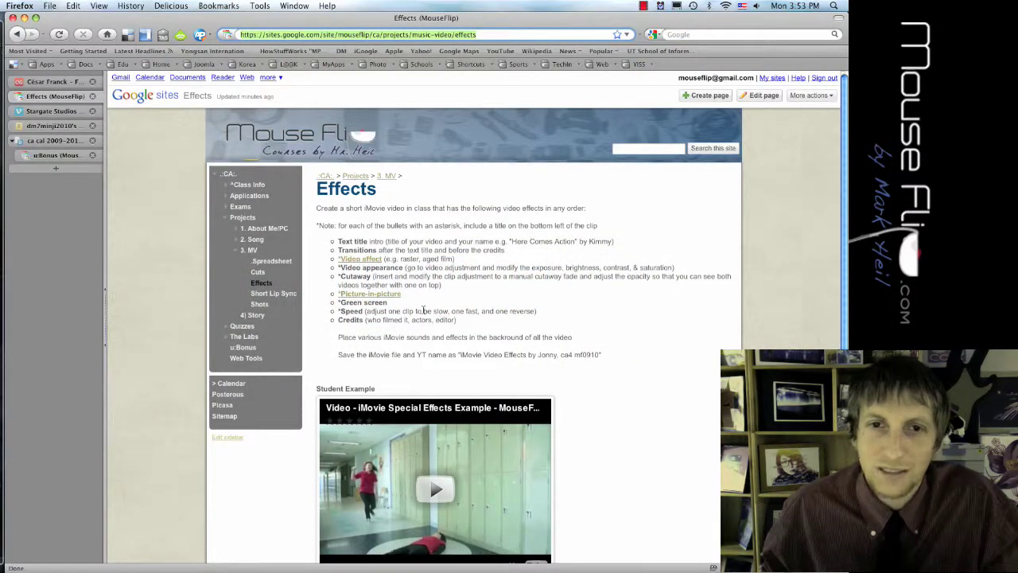
{"action": "key", "text": "super+Tab"}
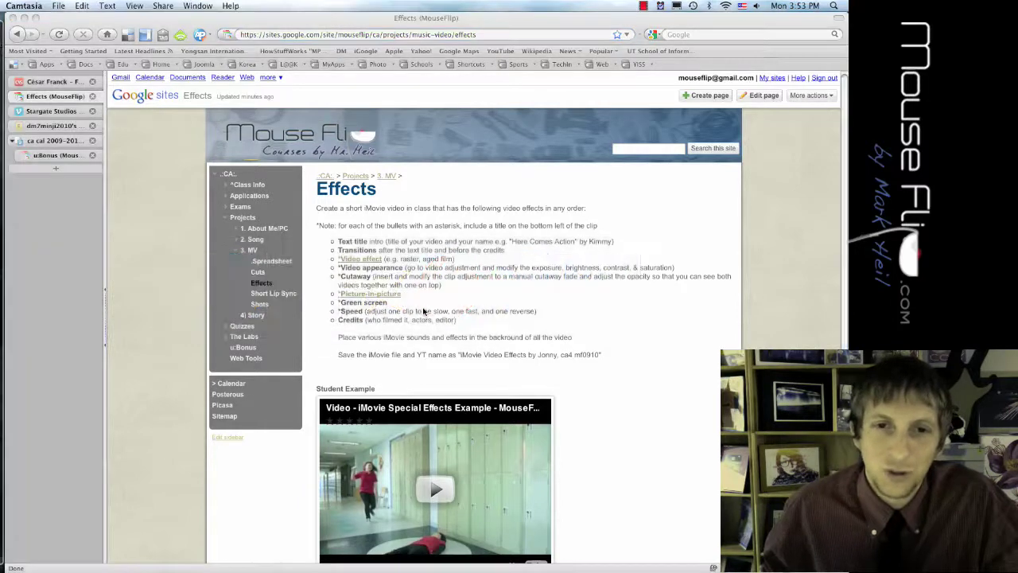
{"action": "key", "text": "super+Tab"}
{"action": "key", "text": "super+Tab"}
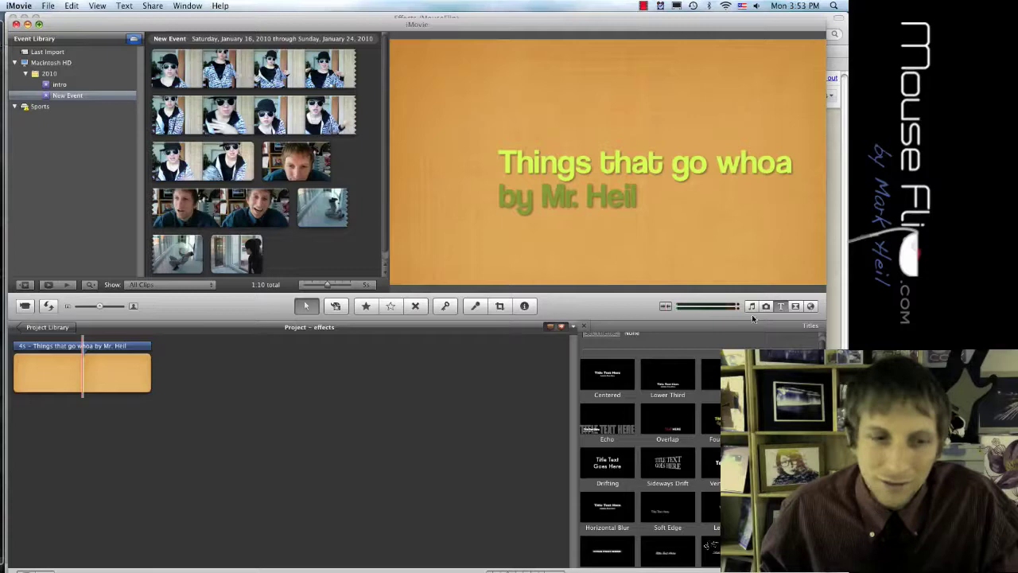
Add the Swap transition after the title clip, shortening the title to 3.5 seconds.
{"action": "left_click", "coordinate": [796, 307]}
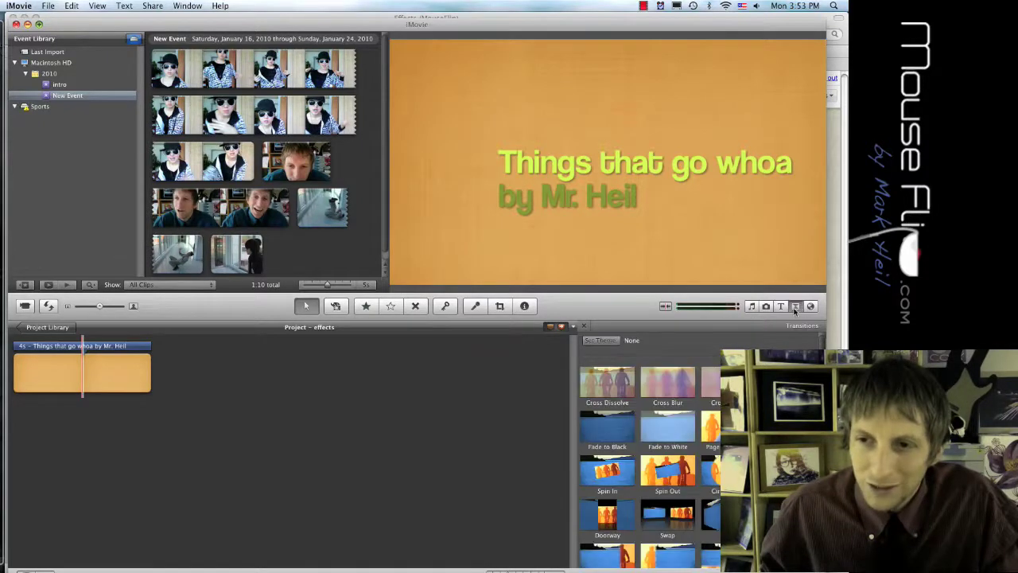
{"action": "scroll", "coordinate": [677, 494], "scroll_direction": "down", "scroll_amount": 1}
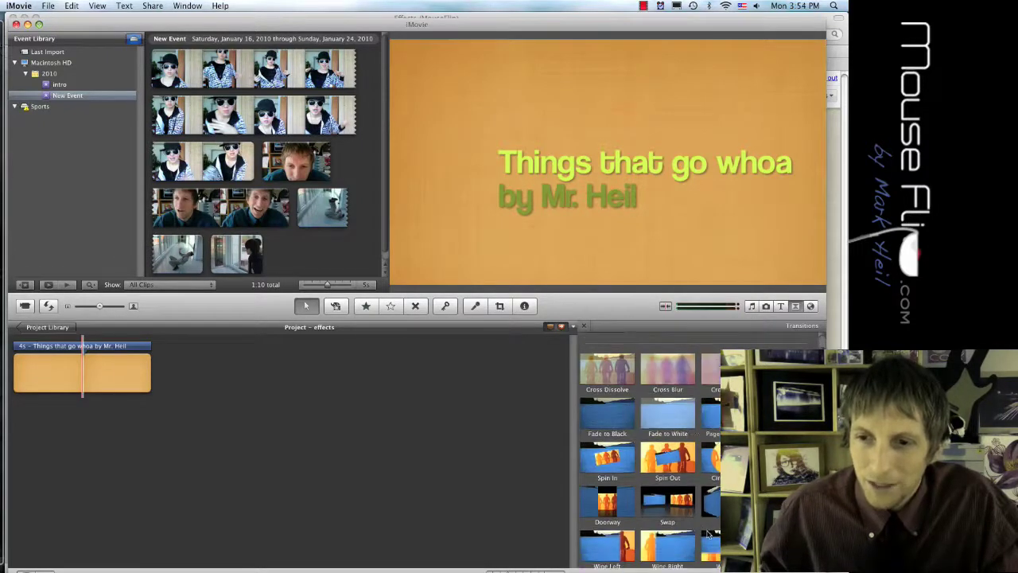
{"action": "left_click_drag", "start_coordinate": [676, 499], "coordinate": [231, 454]}
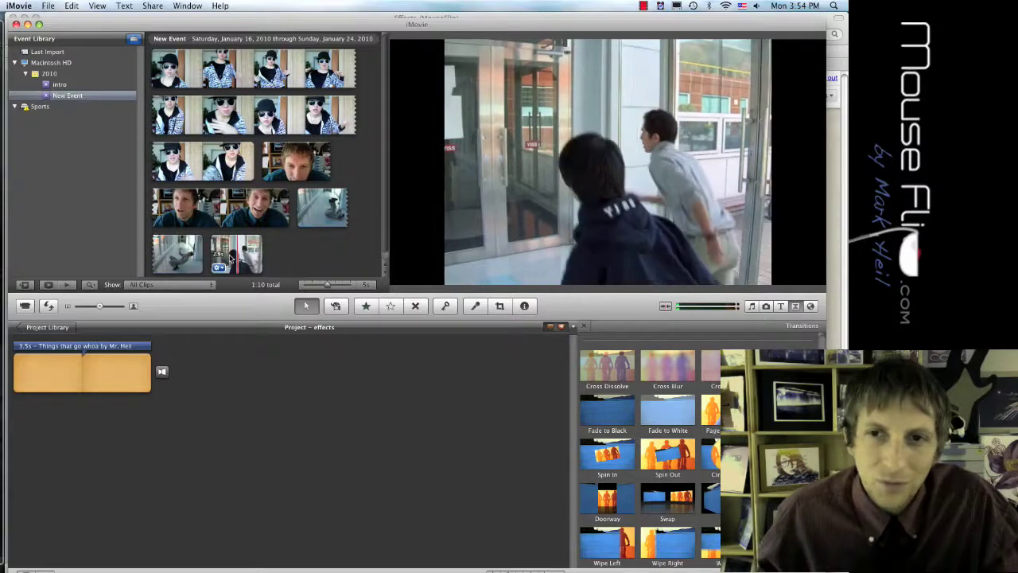
Place the hallway clip of two boys at glass doors after the transition and play it.
{"action": "key", "text": "space"}
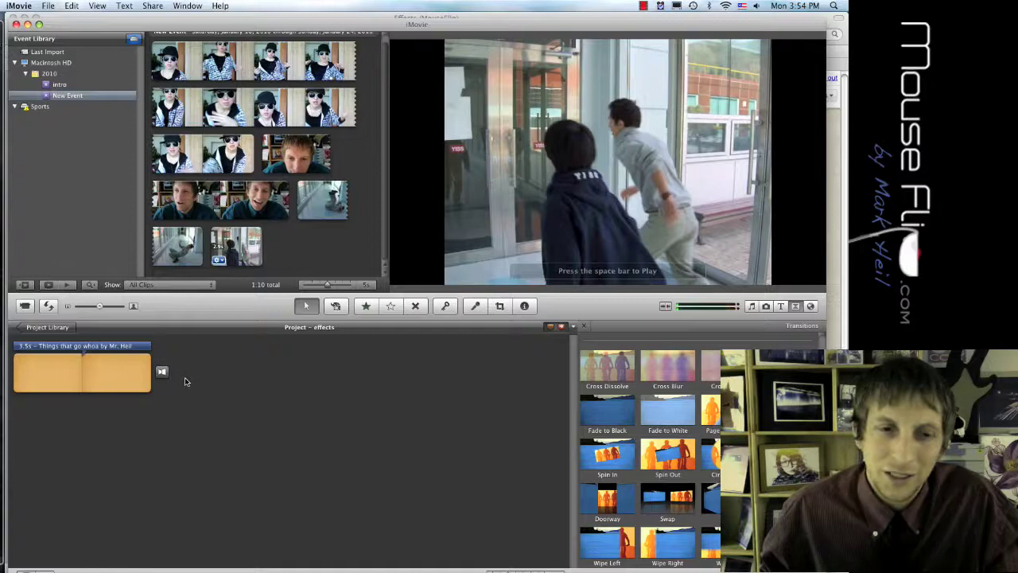
{"action": "left_click_drag", "start_coordinate": [217, 247], "coordinate": [216, 378]}
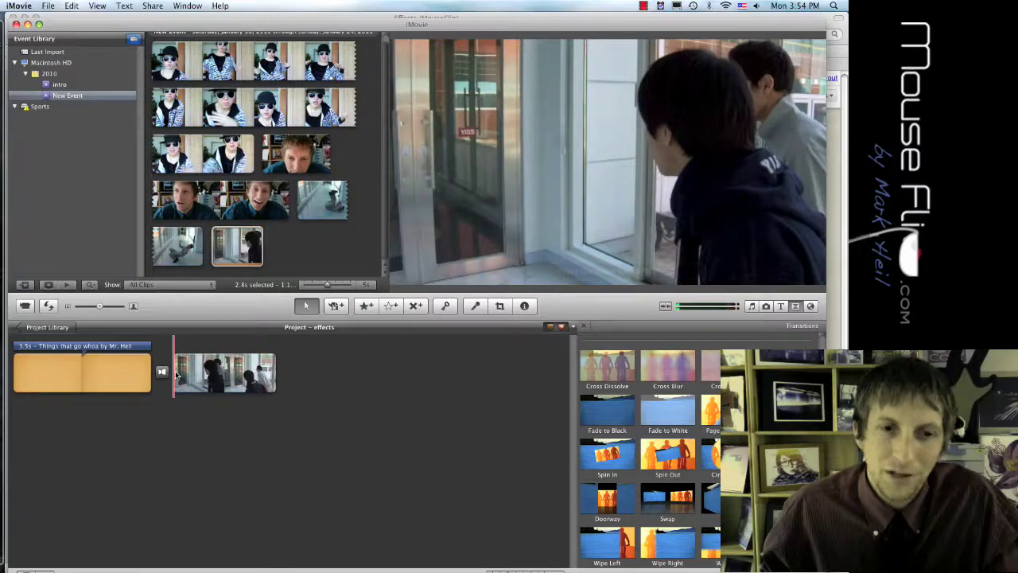
{"action": "key", "text": "space"}
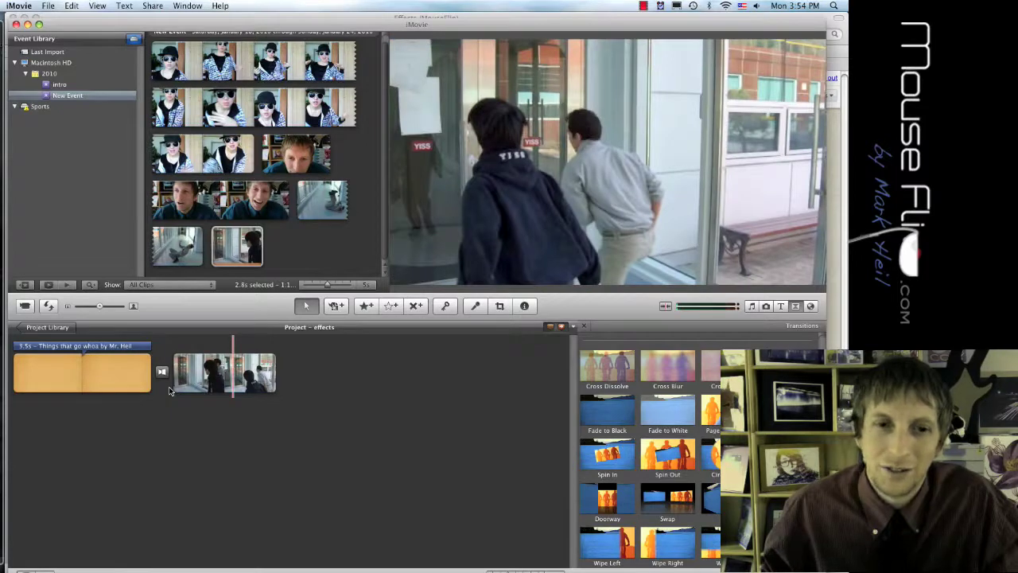
{"action": "key", "text": "backslash"}
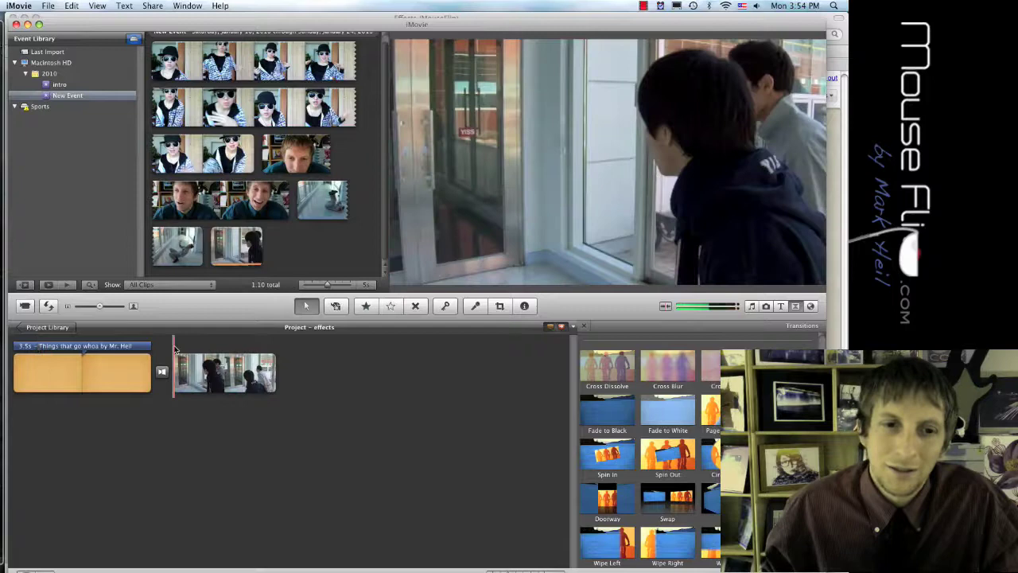
{"action": "left_click", "coordinate": [213, 377]}
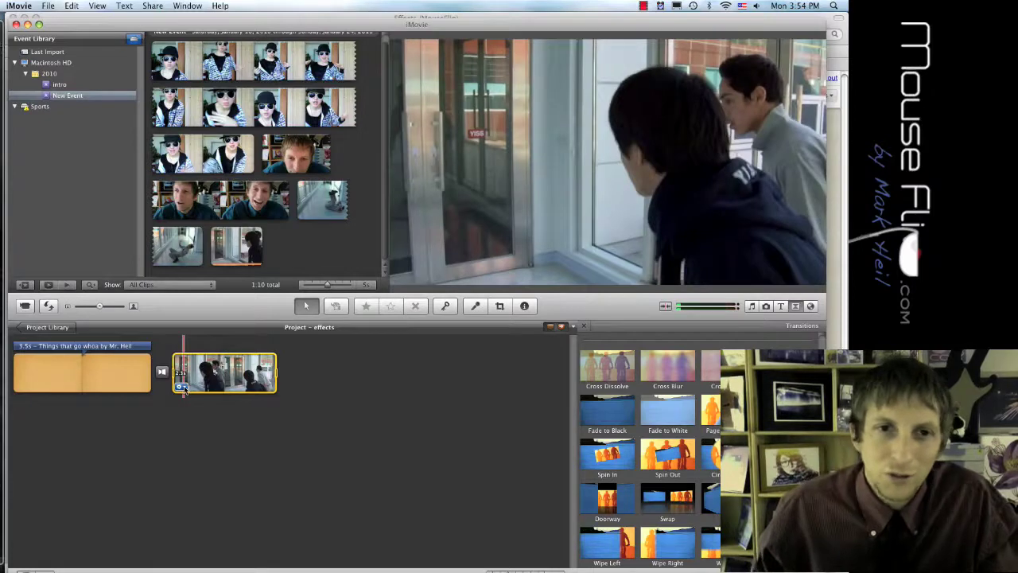
Apply the Aged Film video effect to the hallway clip and preview the result.
{"action": "left_click", "coordinate": [180, 387]}
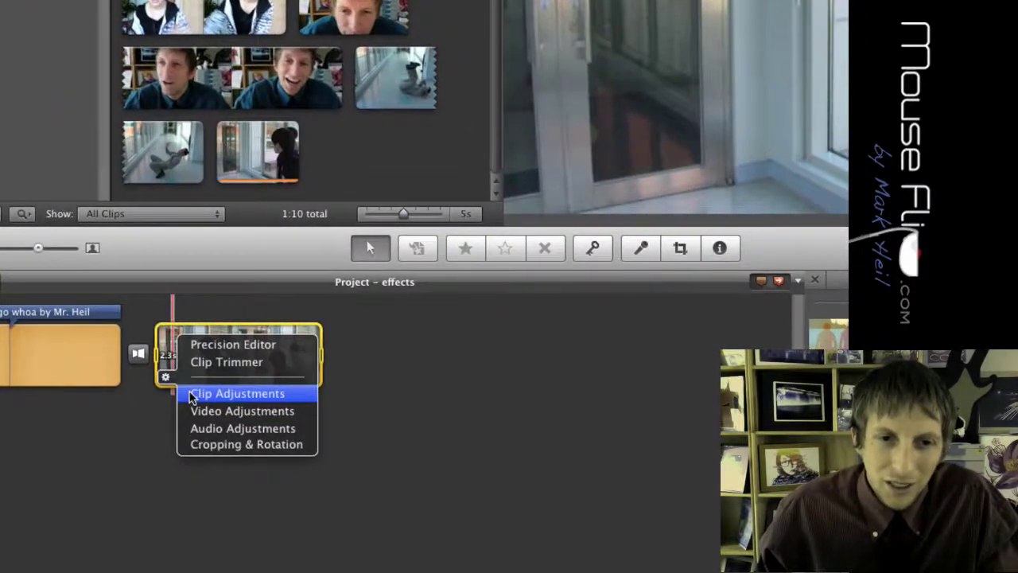
{"action": "left_click", "coordinate": [191, 395]}
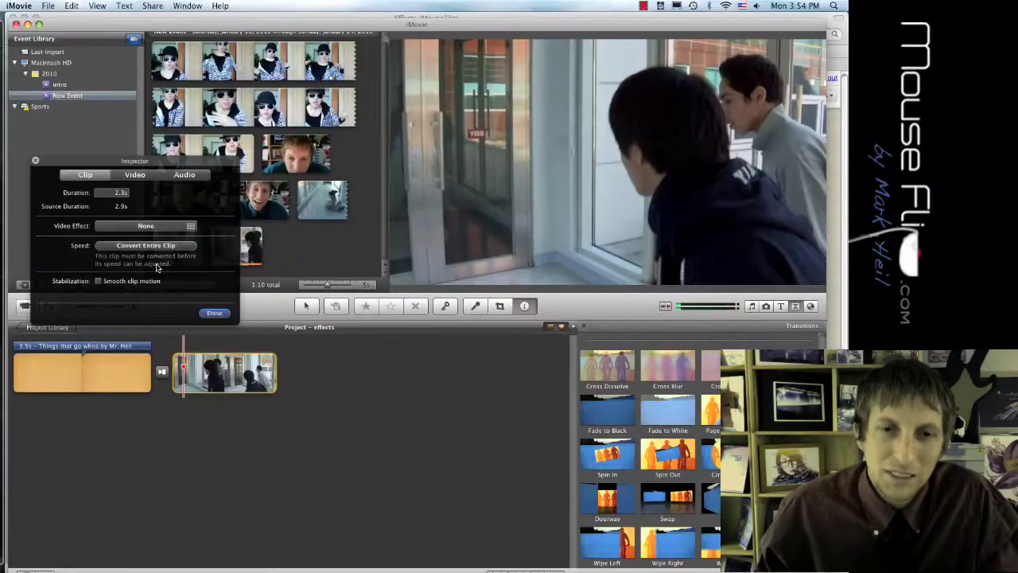
{"action": "left_click", "coordinate": [191, 229]}
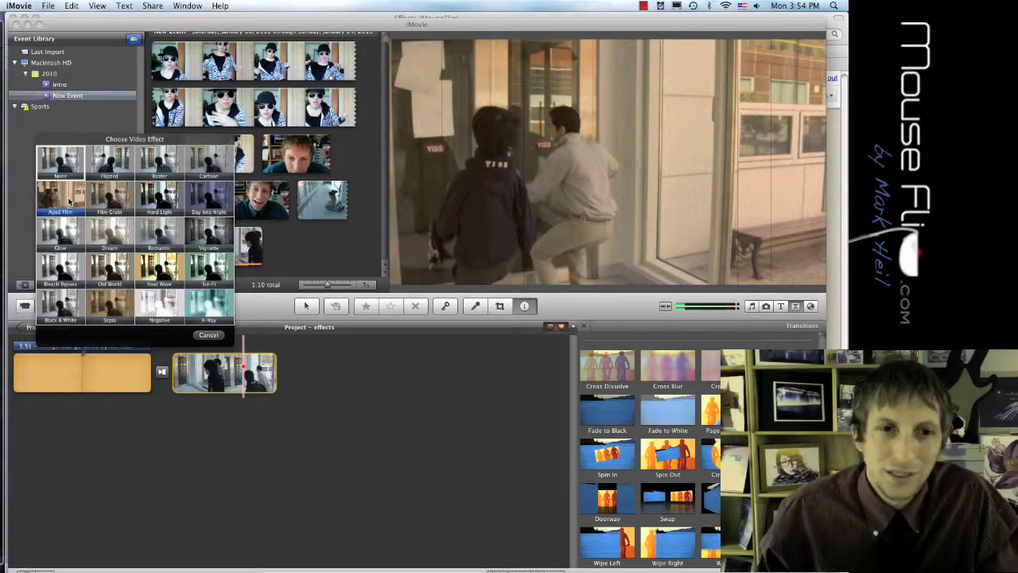
{"action": "left_click", "coordinate": [70, 203]}
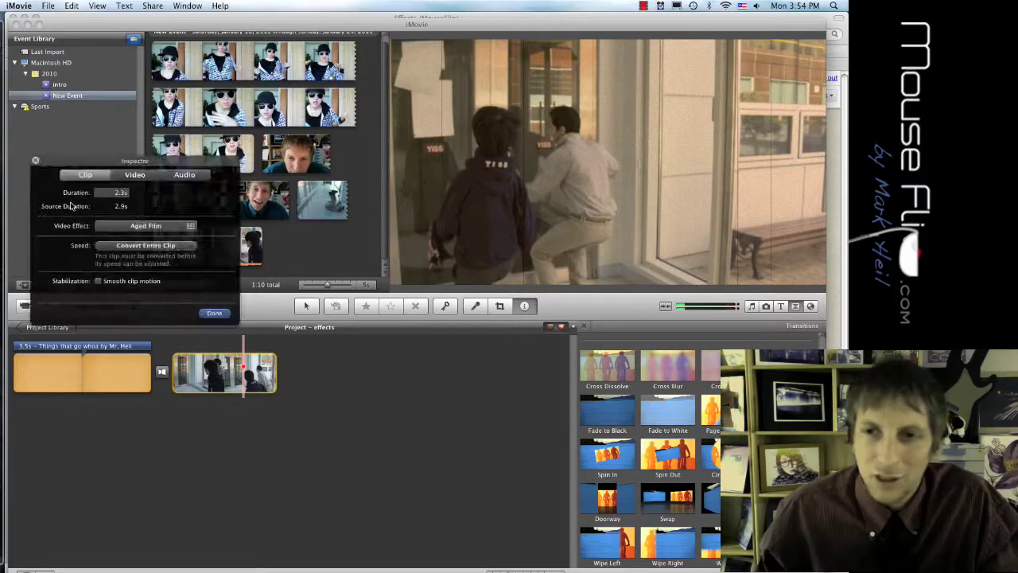
{"action": "left_click", "coordinate": [210, 332]}
{"action": "left_click", "coordinate": [189, 341]}
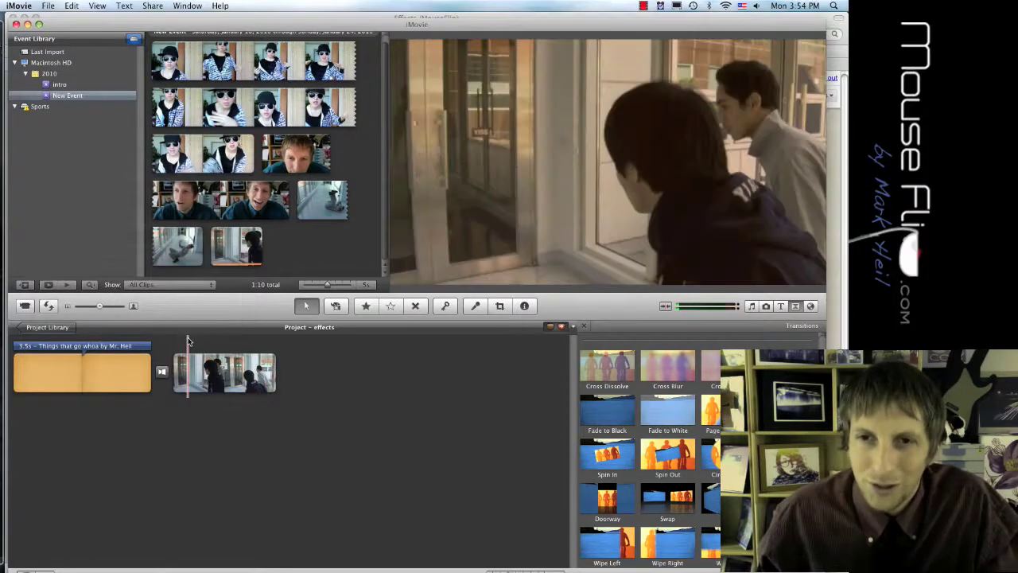
{"action": "key", "text": "space"}
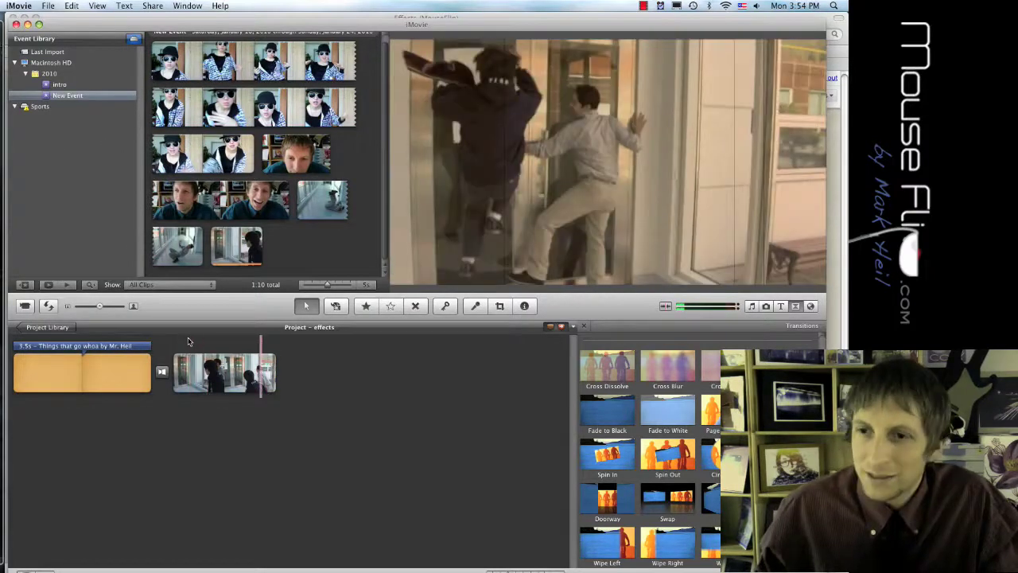
{"action": "key", "text": "backslash"}
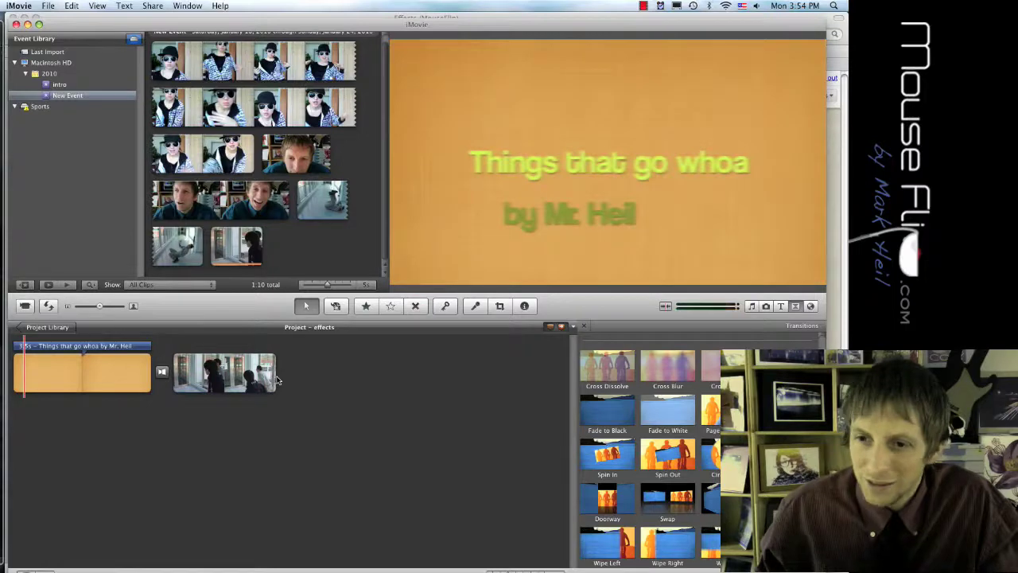
Overlay a title on the hallway clip reading 'Video Effect' with subtitle 'Aged Film'.
{"action": "left_click", "coordinate": [780, 306]}
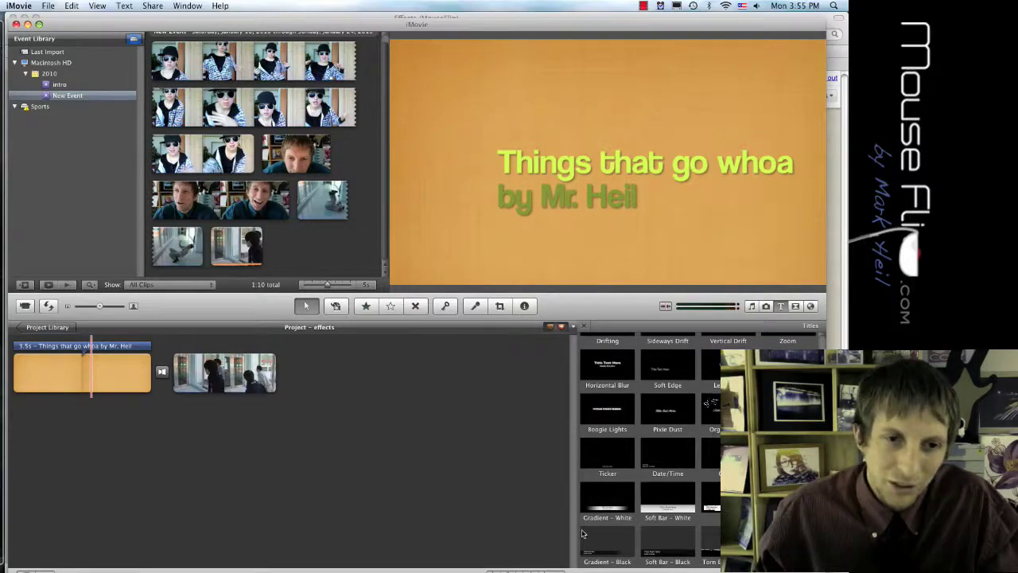
{"action": "left_click_drag", "start_coordinate": [597, 541], "coordinate": [191, 370]}
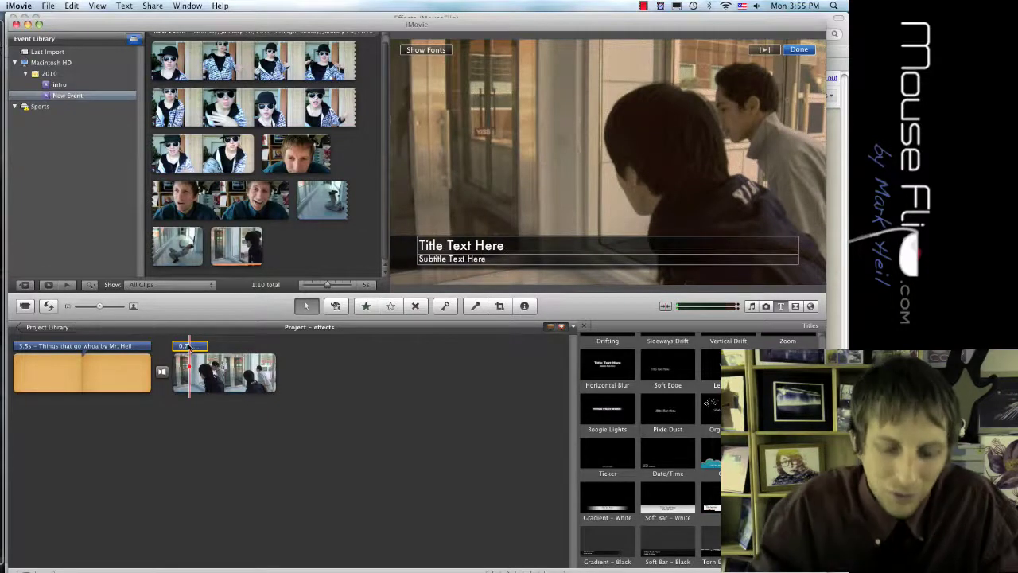
{"action": "left_click", "coordinate": [476, 248]}
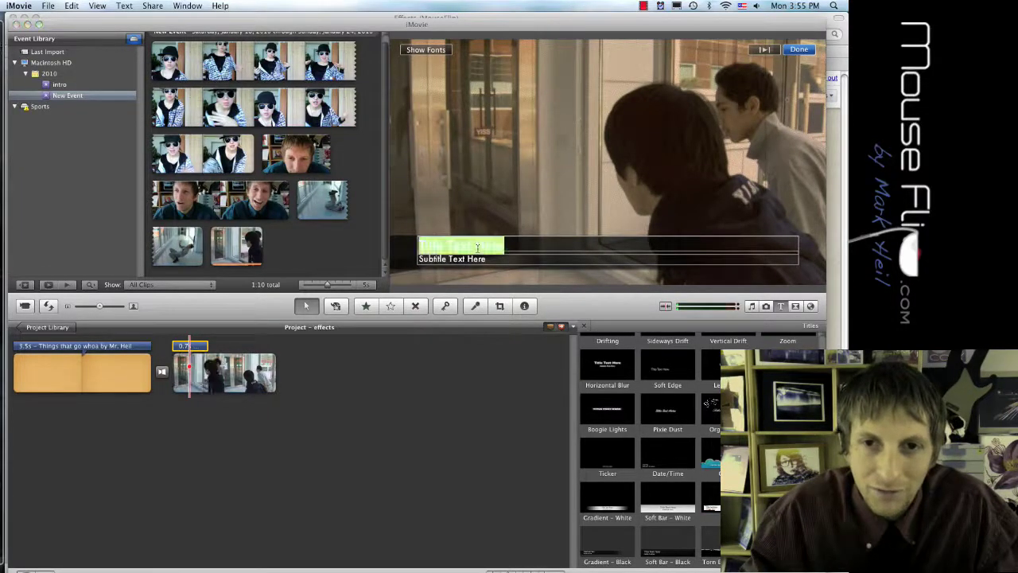
{"action": "type", "text": "Vid"}
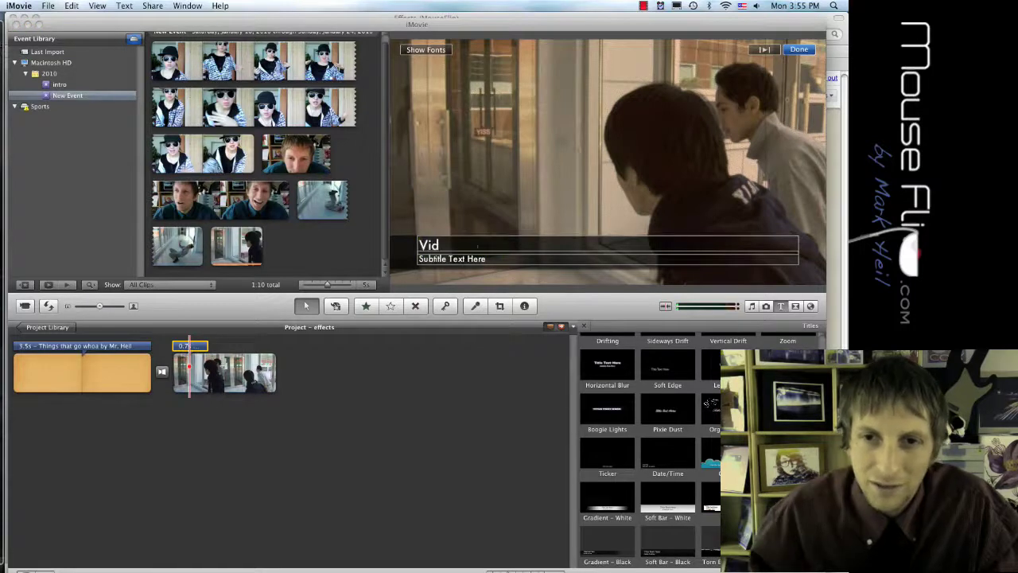
{"action": "type", "text": "eo Eff"}
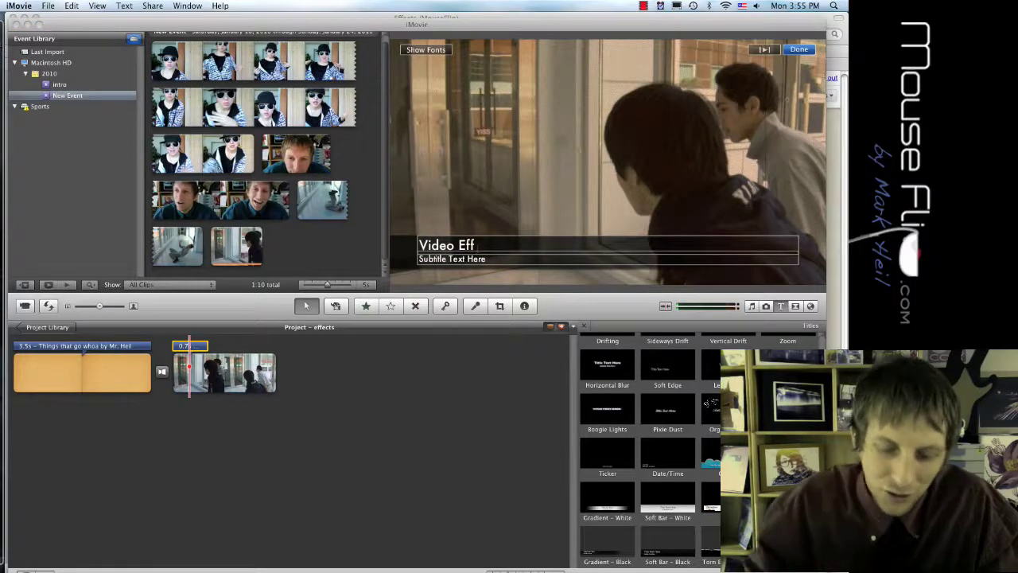
{"action": "type", "text": "ect"}
{"action": "key", "text": "Tab"}
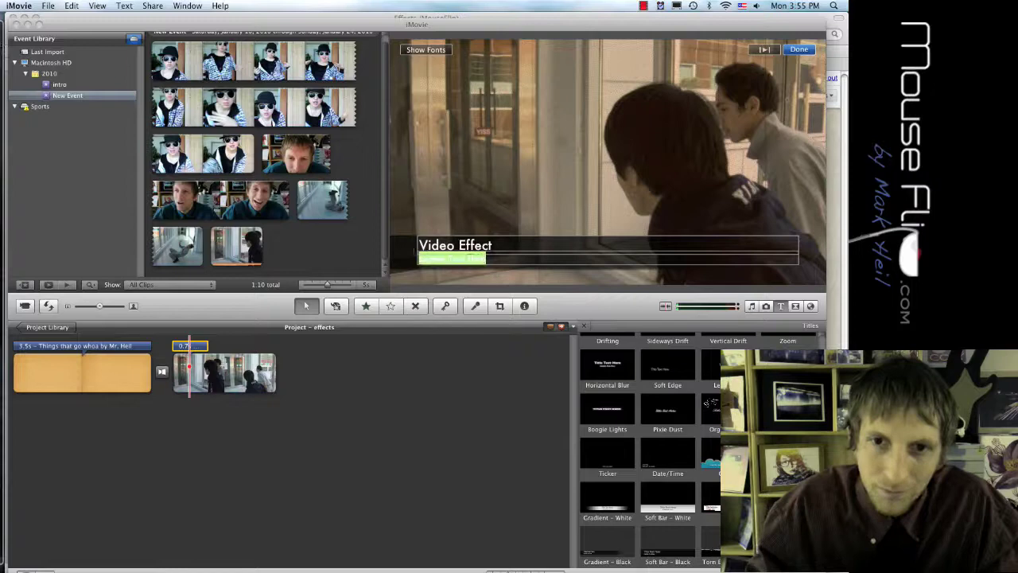
{"action": "type", "text": "Aged F"}
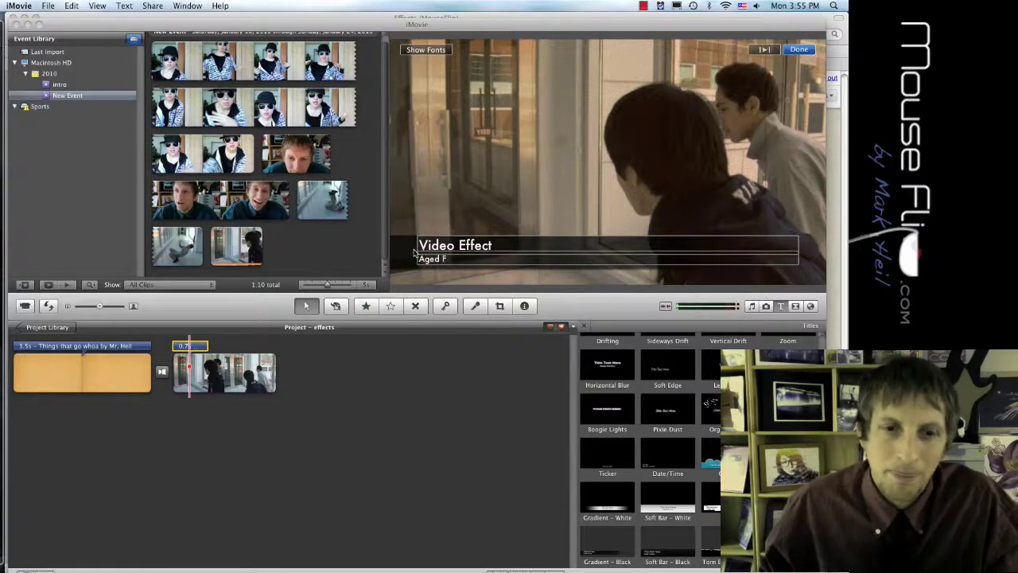
{"action": "type", "text": "ilm"}
Play back the titled aged-film clip, then pick a presenter close-up in the Event browser.
{"action": "left_click", "coordinate": [341, 448]}
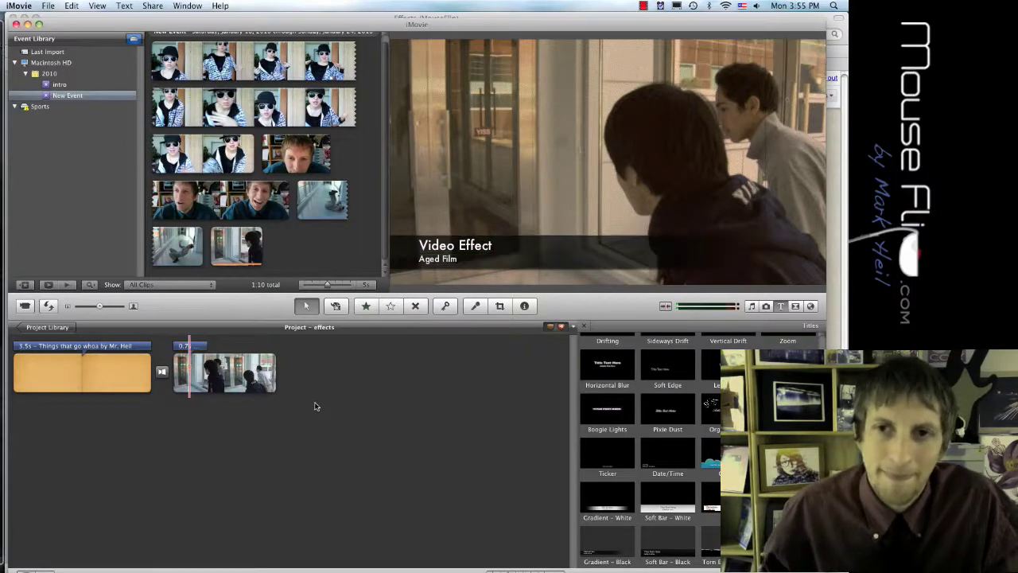
{"action": "key", "text": "space"}
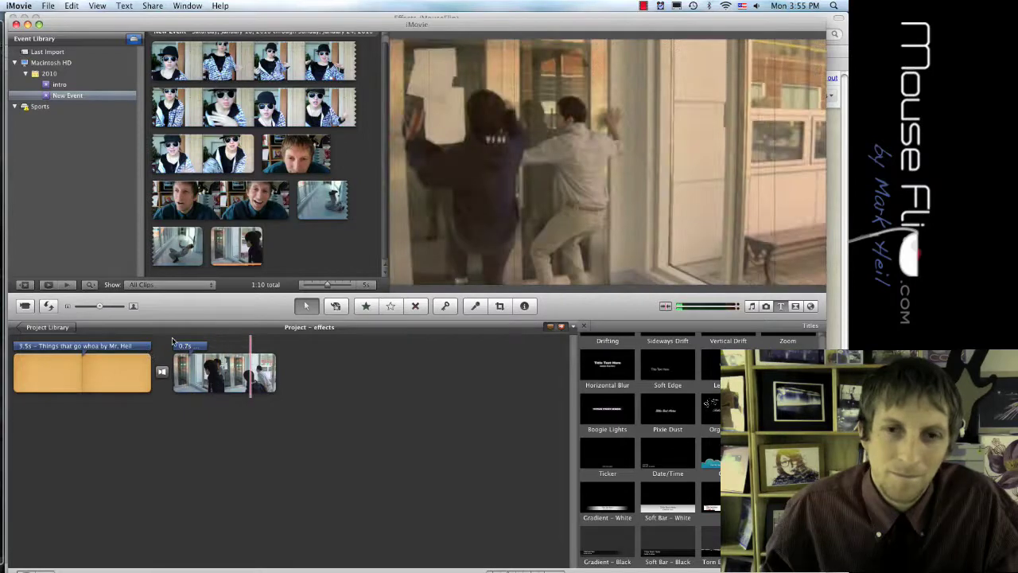
{"action": "left_click", "coordinate": [175, 344]}
{"action": "key", "text": "space"}
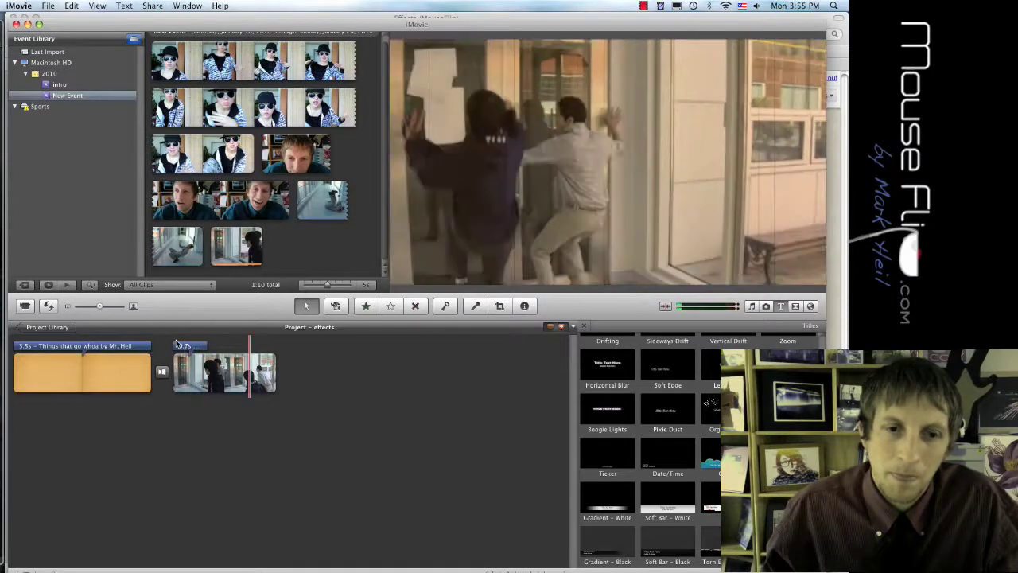
{"action": "left_click", "coordinate": [223, 362]}
{"action": "mouse_move", "coordinate": [230, 362]}
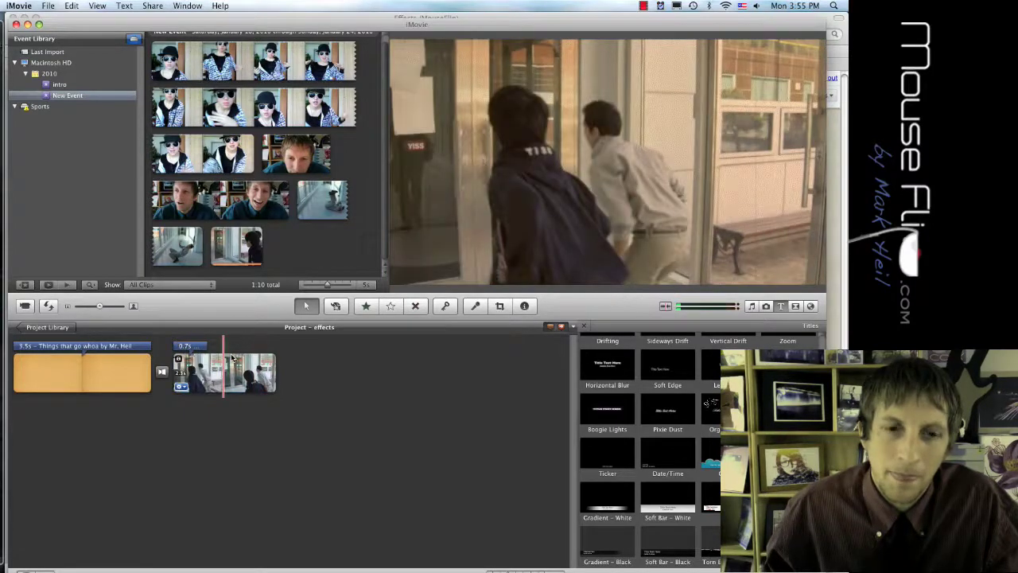
{"action": "left_click", "coordinate": [195, 358]}
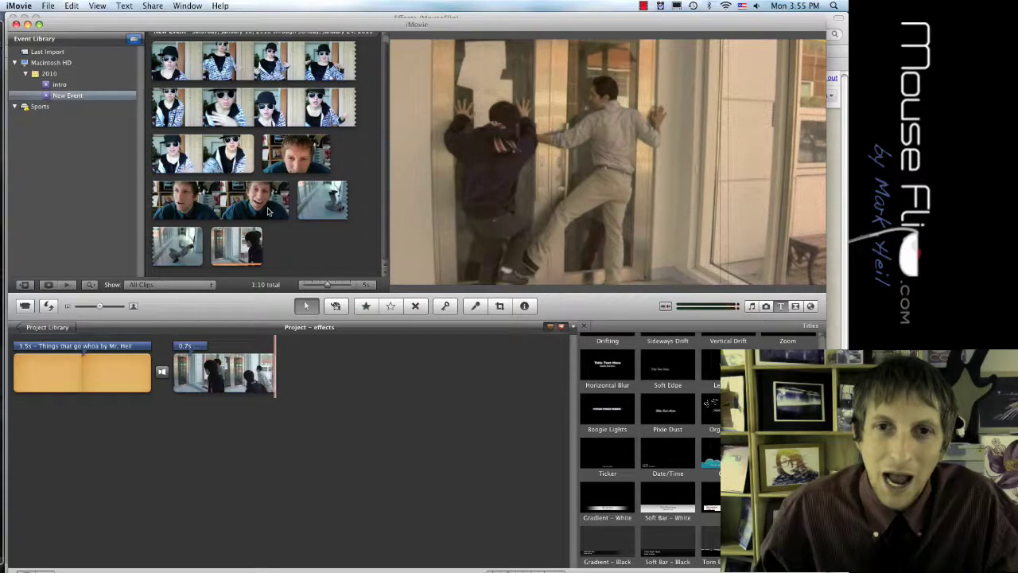
{"action": "left_click", "coordinate": [232, 202]}
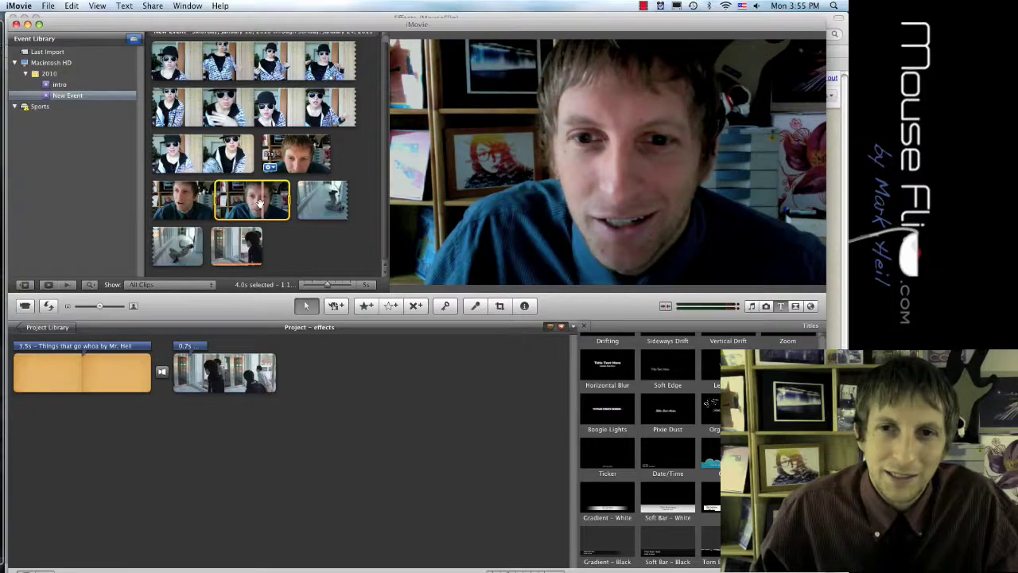
Add a 2-second piece of the presenter close-up to the end of the project.
{"action": "left_click", "coordinate": [175, 204]}
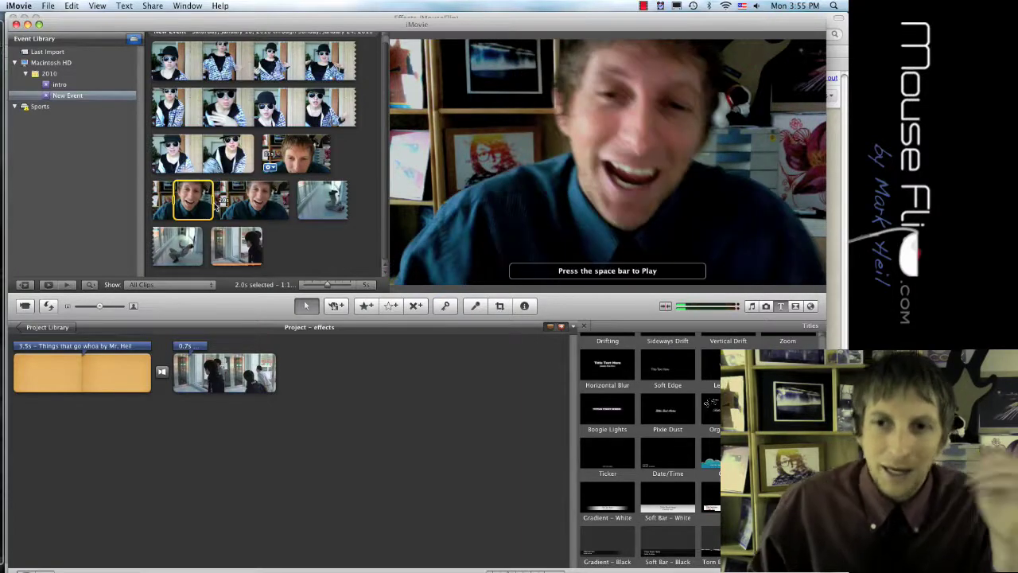
{"action": "left_click_drag", "start_coordinate": [215, 204], "coordinate": [314, 374]}
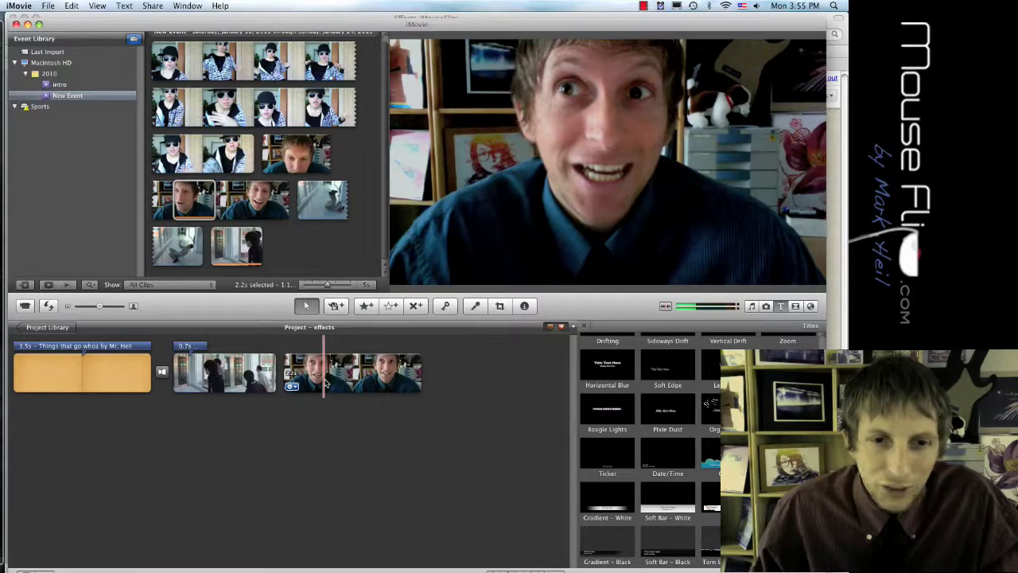
{"action": "left_click", "coordinate": [389, 380]}
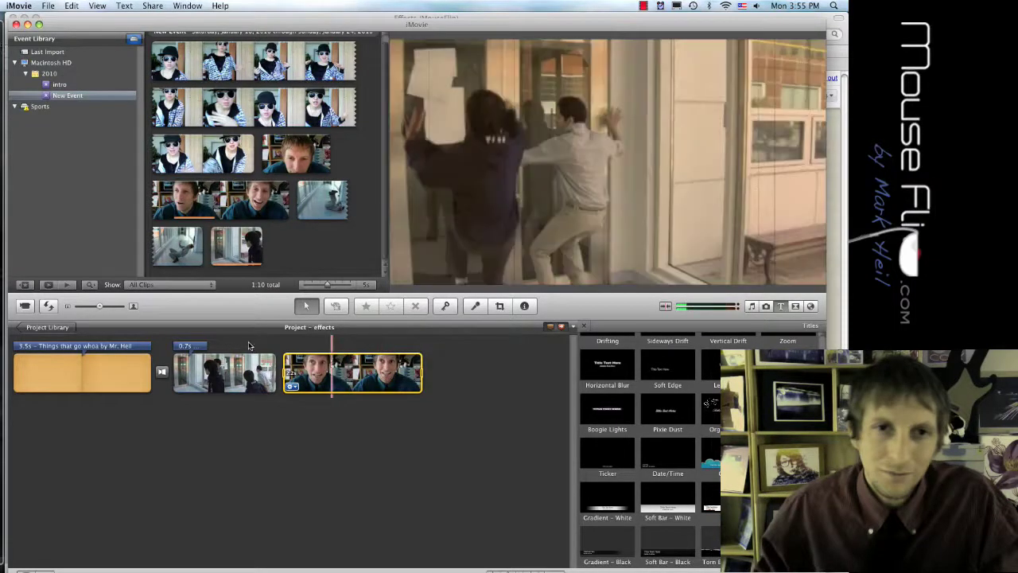
Set the close-up to exposure 135%, brightness -41%, saturation 58% and a cooler white point.
{"action": "left_click", "coordinate": [292, 386]}
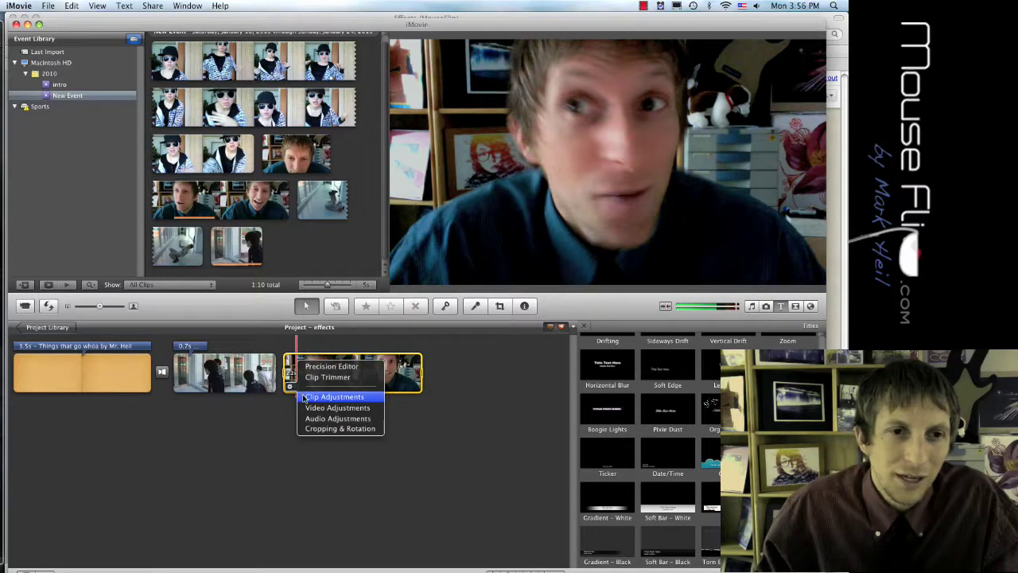
{"action": "key", "text": "Escape"}
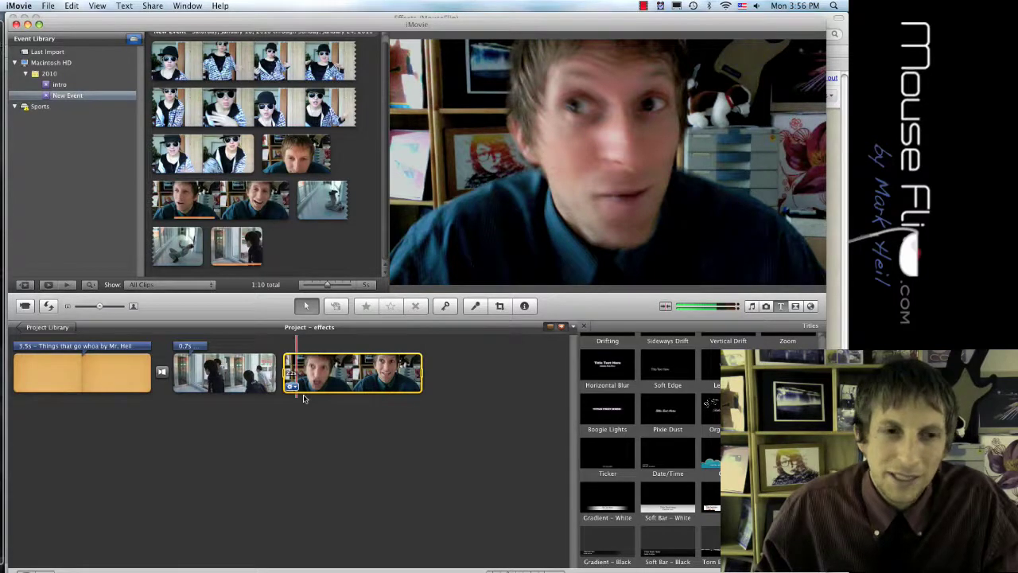
{"action": "key", "text": "i"}
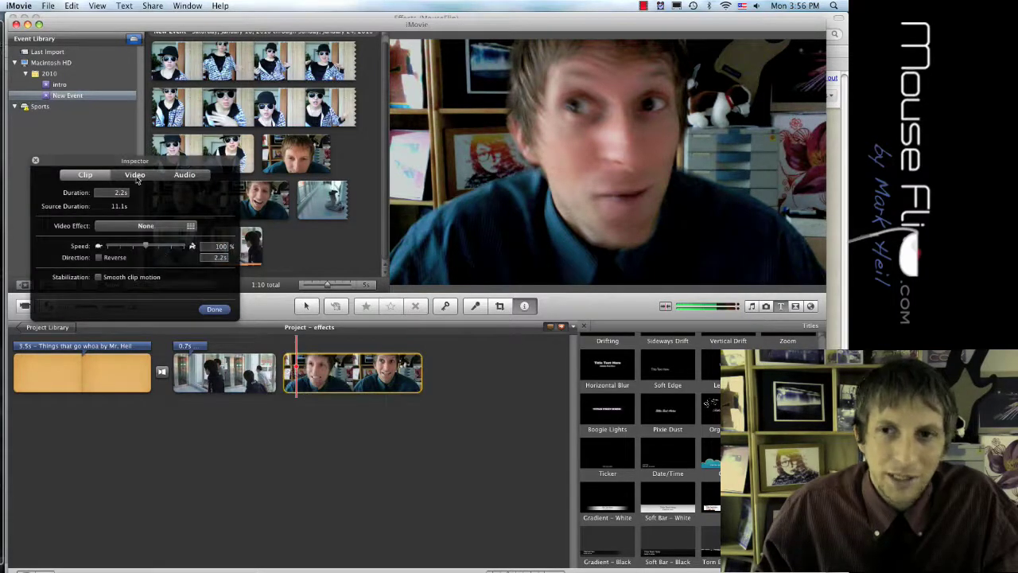
{"action": "left_click", "coordinate": [136, 176]}
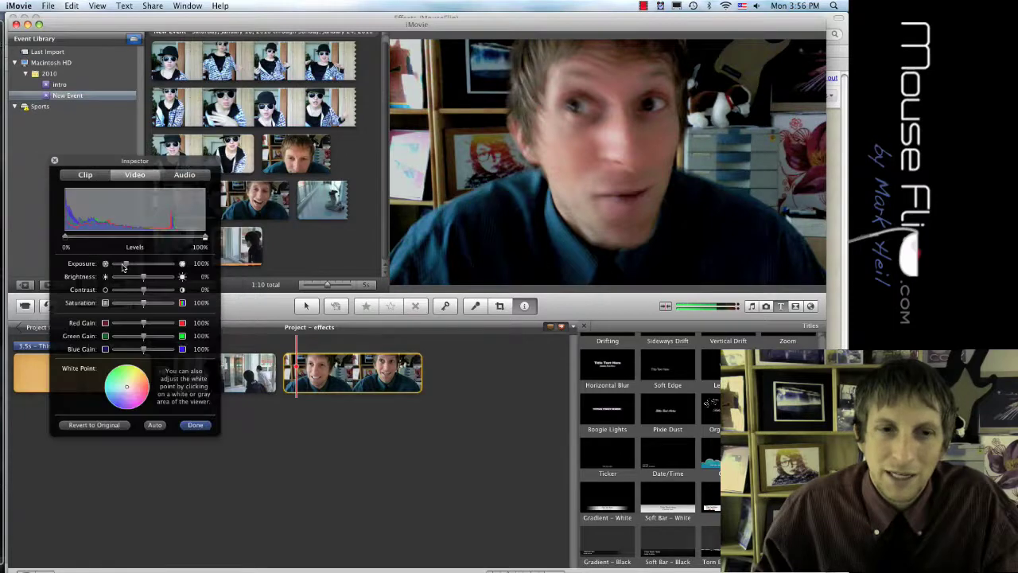
{"action": "left_click_drag", "start_coordinate": [124, 267], "coordinate": [131, 265]}
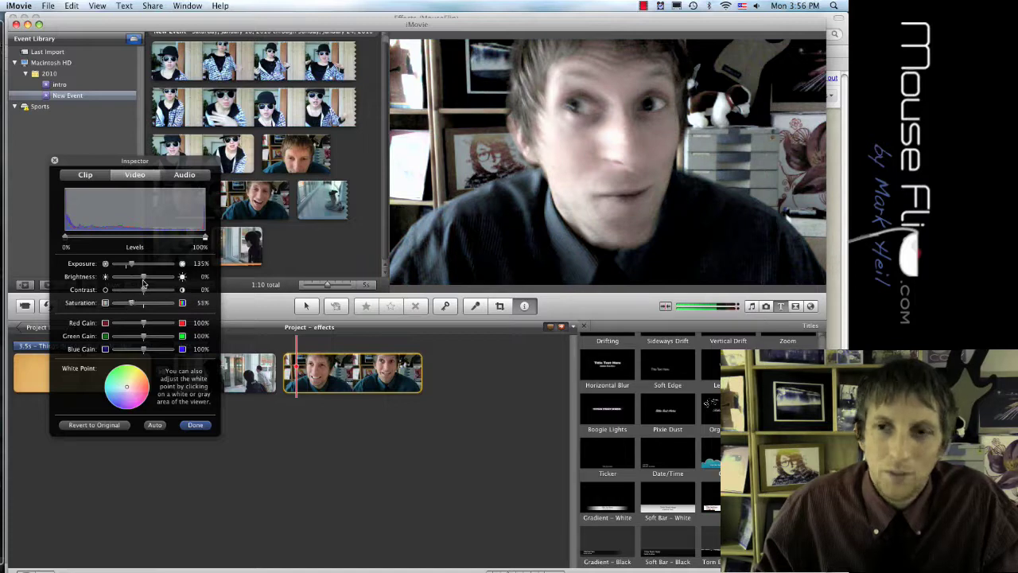
{"action": "left_click_drag", "start_coordinate": [146, 280], "coordinate": [124, 281]}
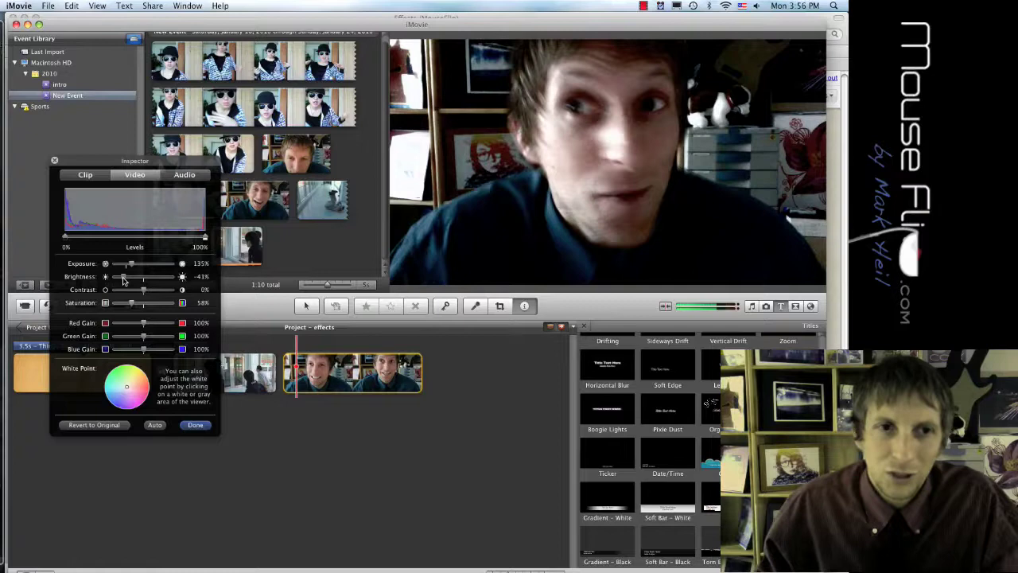
{"action": "left_click", "coordinate": [137, 385]}
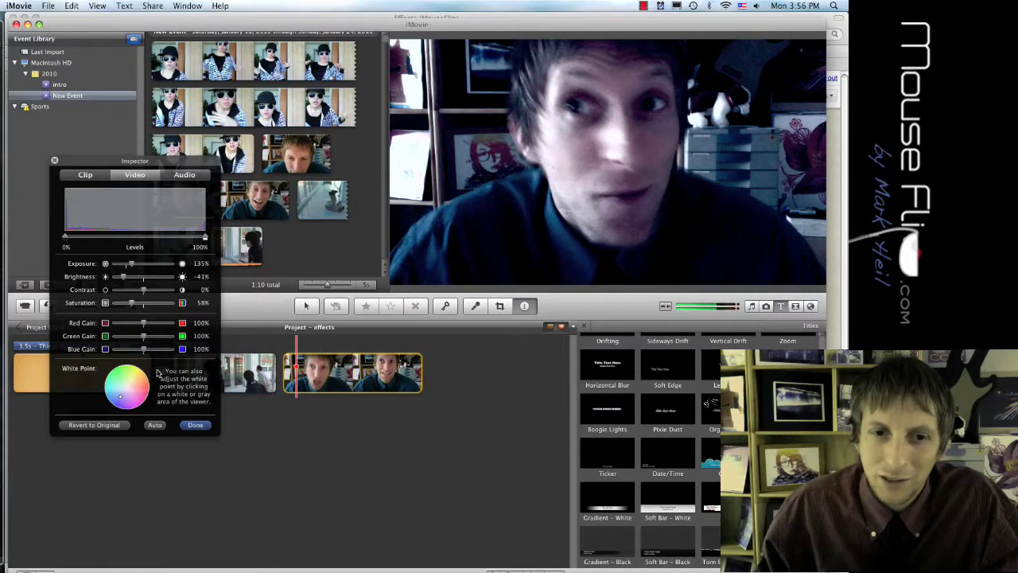
Close the colour adjustments and play the adjusted close-up clip.
{"action": "left_click", "coordinate": [191, 427]}
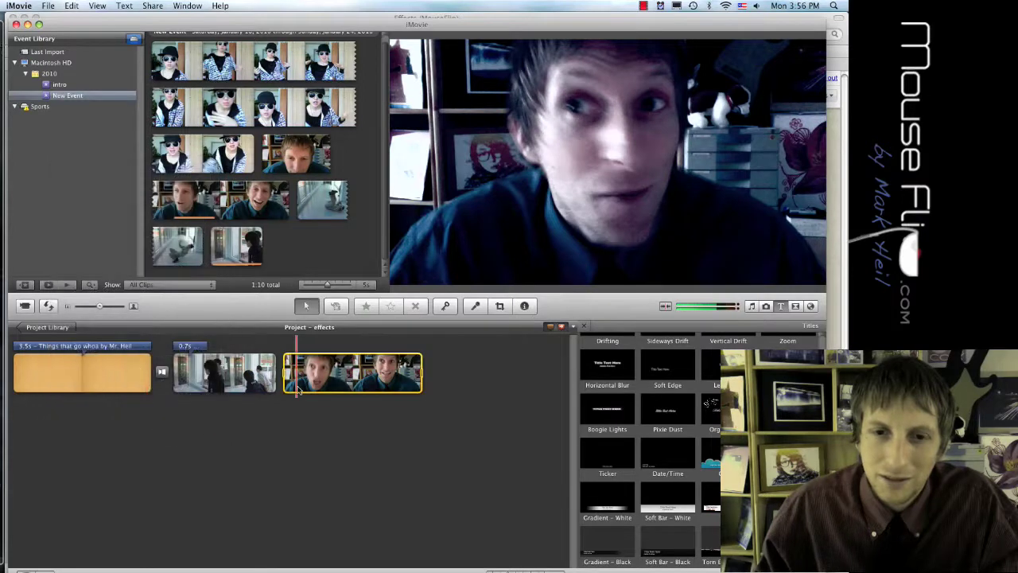
{"action": "key", "text": "space"}
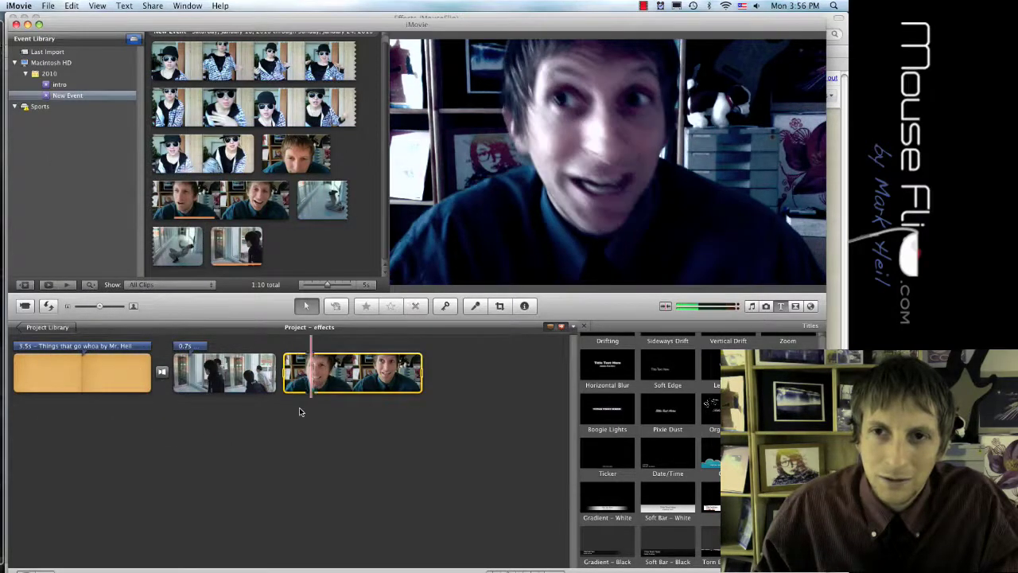
{"action": "left_click", "coordinate": [300, 411]}
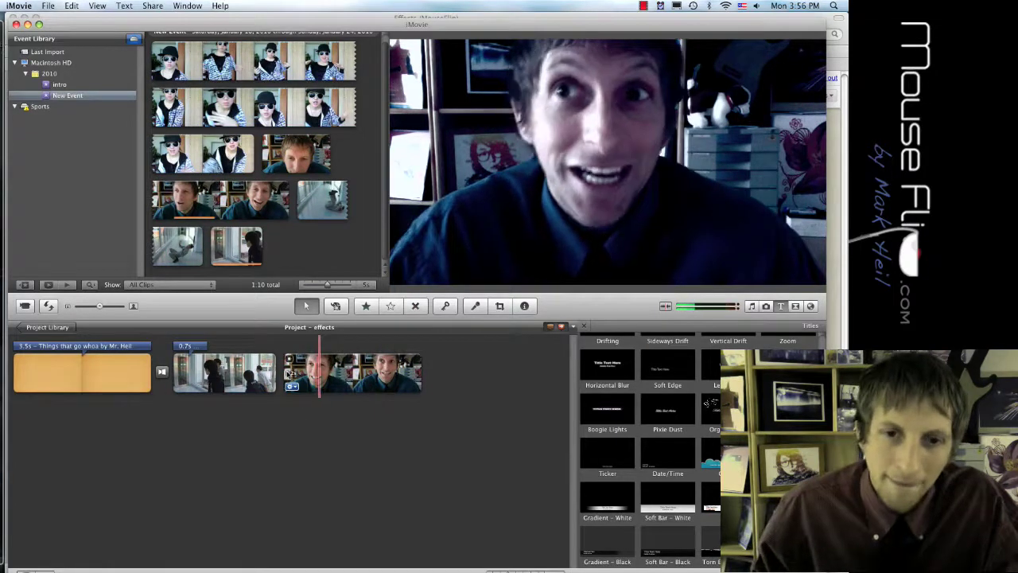
Trim the last clip down to a short opening range with Cmd+B.
{"action": "left_click", "coordinate": [290, 374]}
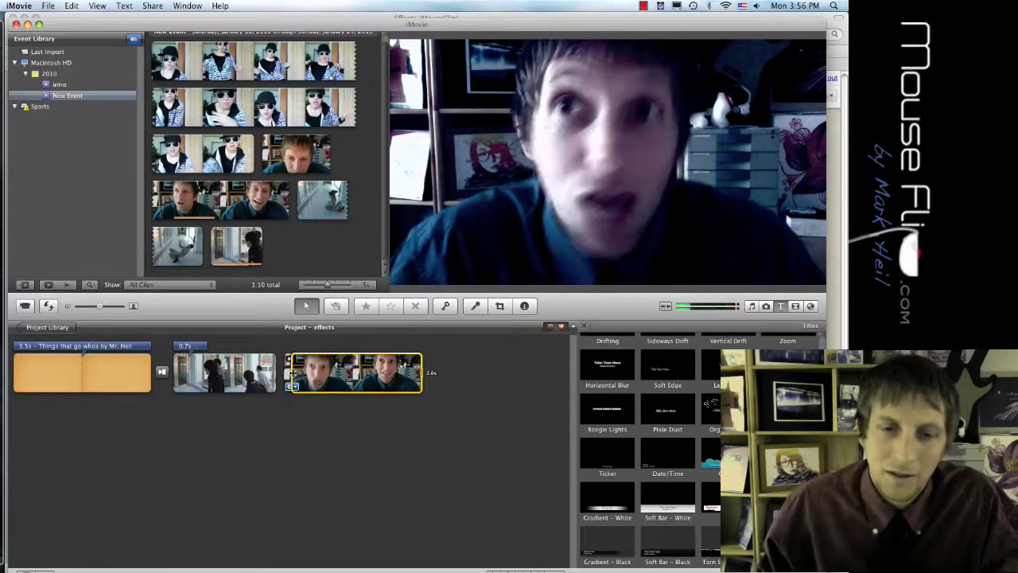
{"action": "mouse_move", "coordinate": [292, 374]}
{"action": "left_mouse_down"}
{"action": "mouse_move", "coordinate": [406, 371]}
{"action": "mouse_move", "coordinate": [357, 372]}
{"action": "left_mouse_up"}
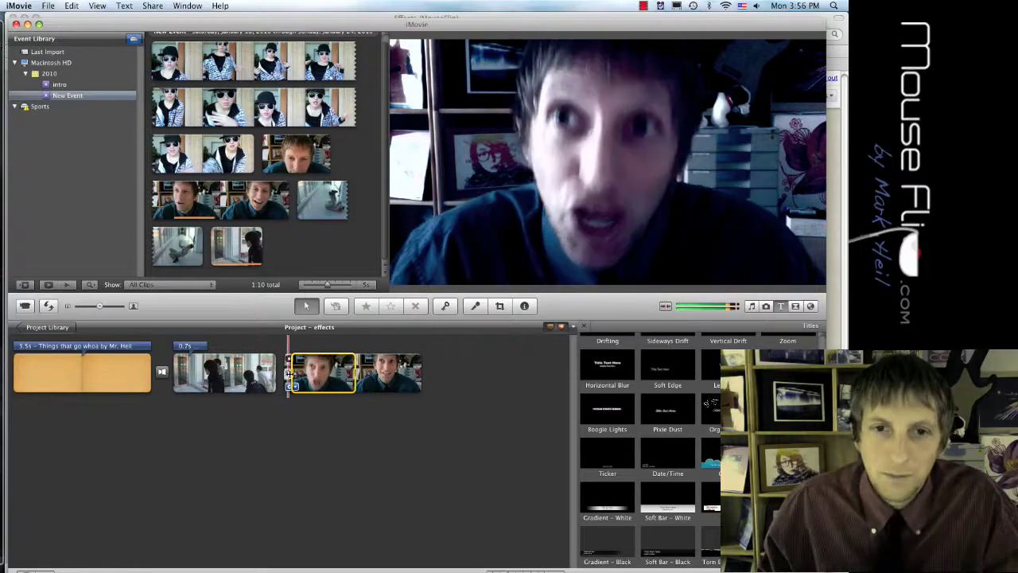
{"action": "left_click_drag", "start_coordinate": [290, 374], "coordinate": [286, 374]}
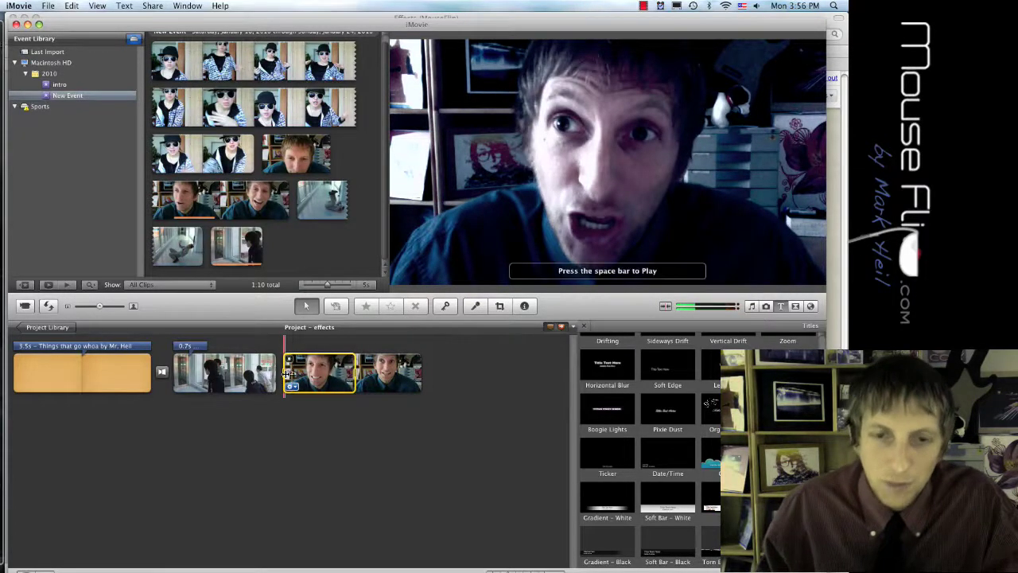
{"action": "key", "text": "super+b"}
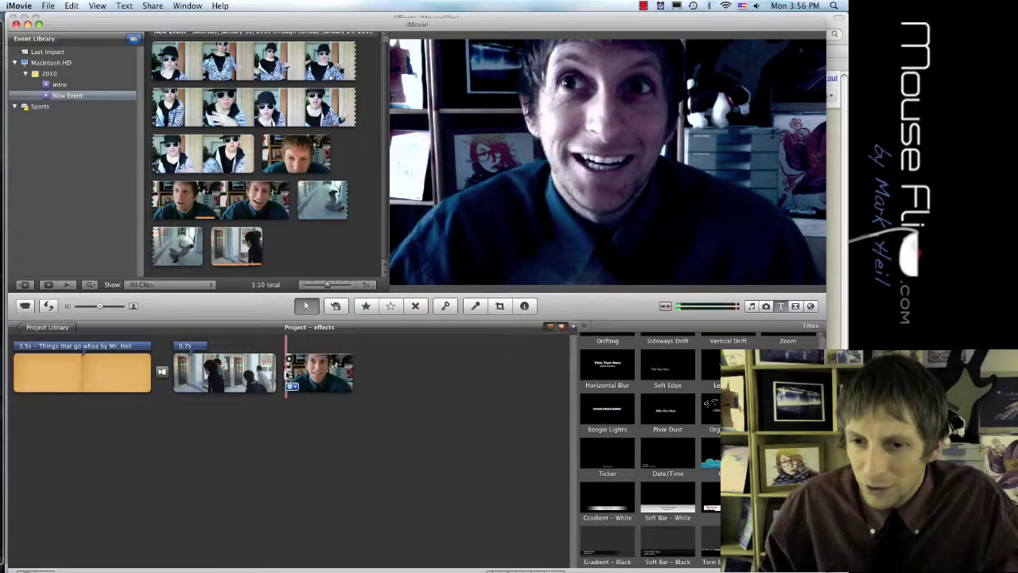
{"action": "key", "text": "super+Tab"}
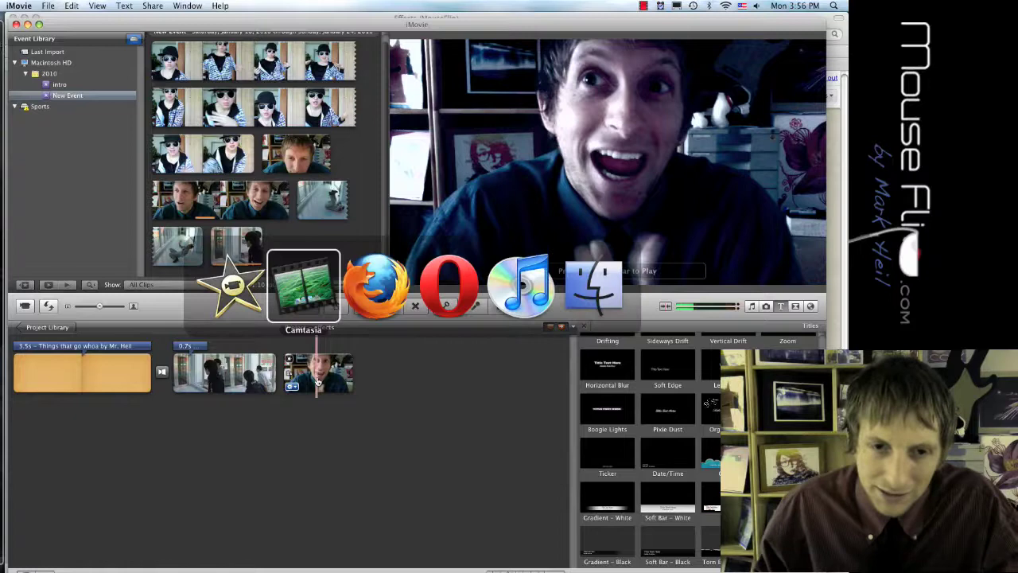
{"action": "key", "text": "super+Tab"}
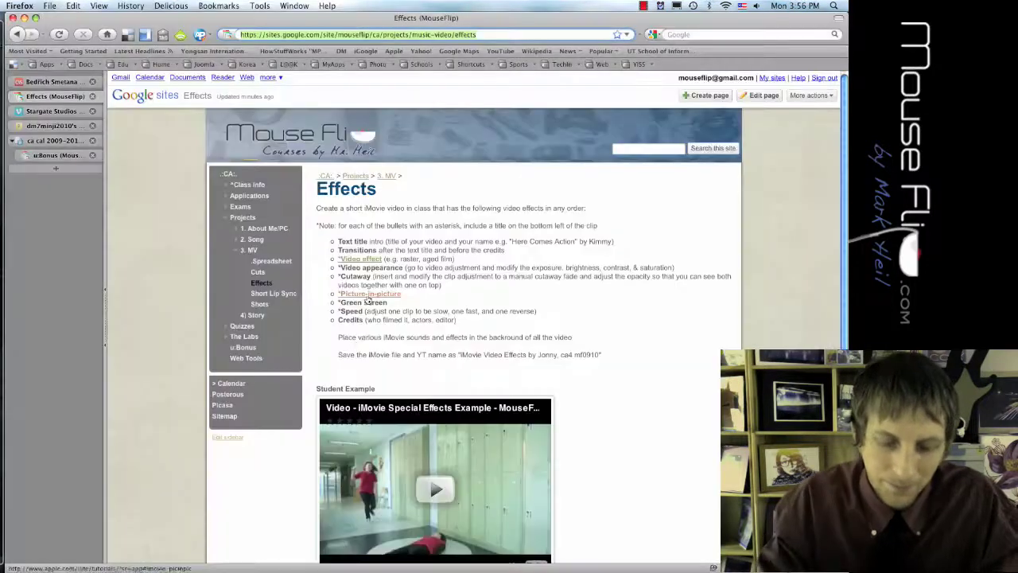
{"action": "key", "text": "super+Tab"}
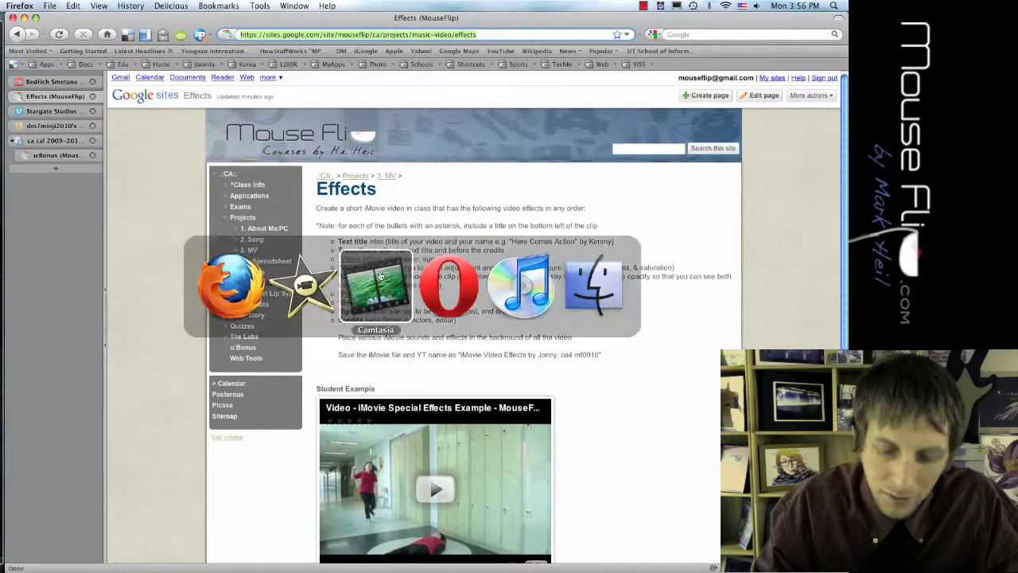
{"action": "left_click", "coordinate": [334, 285]}
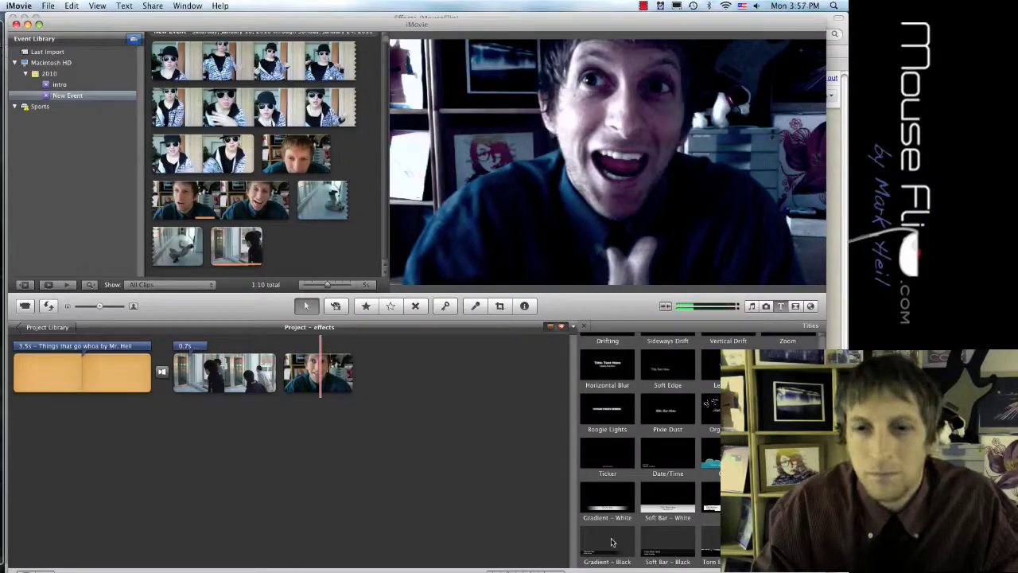
Add a Lower Third title over the last clip and type 'Video Appearance' as its title.
{"action": "left_click_drag", "start_coordinate": [612, 541], "coordinate": [313, 381]}
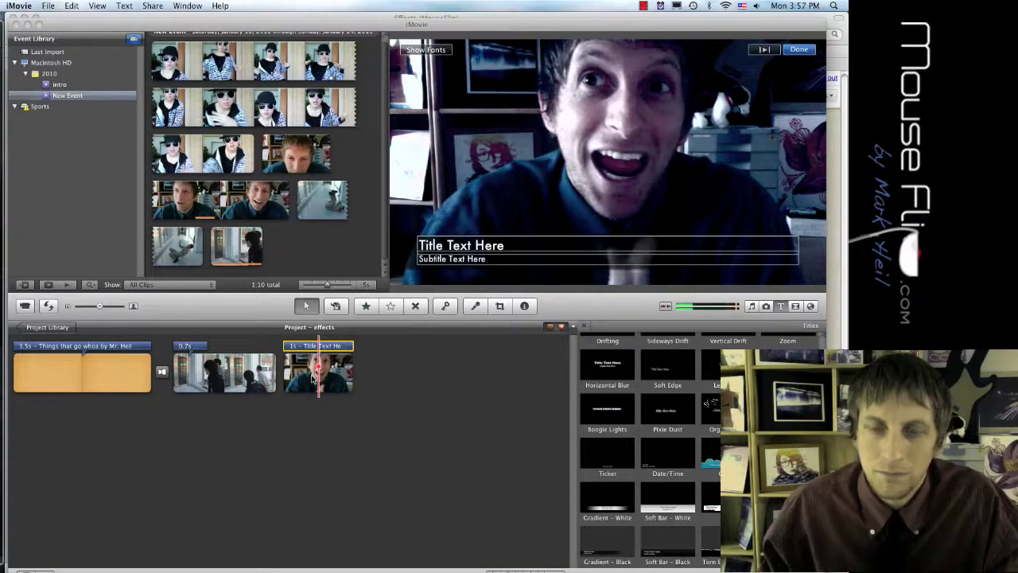
{"action": "left_click", "coordinate": [448, 246]}
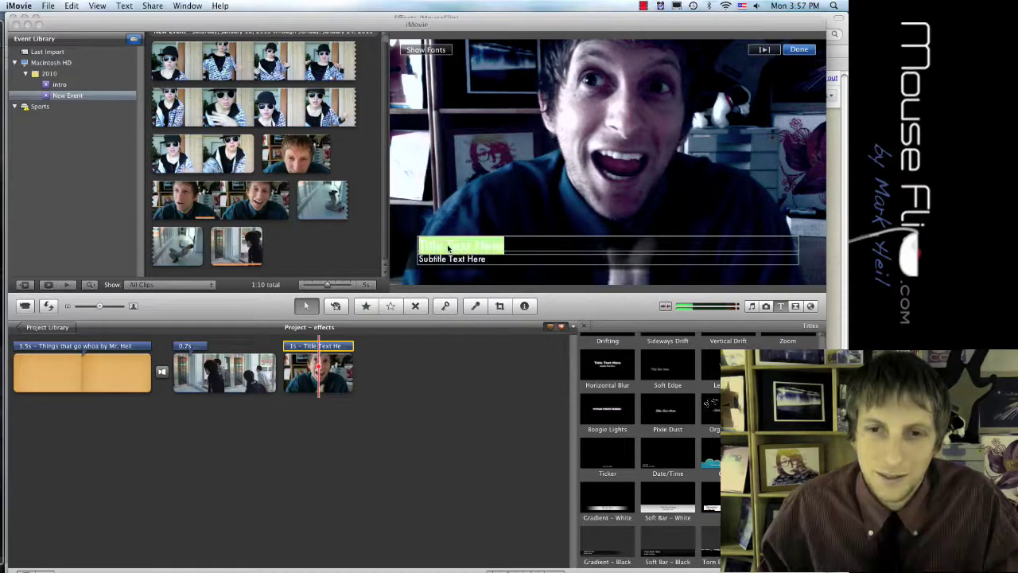
{"action": "type", "text": "Video Appeara"}
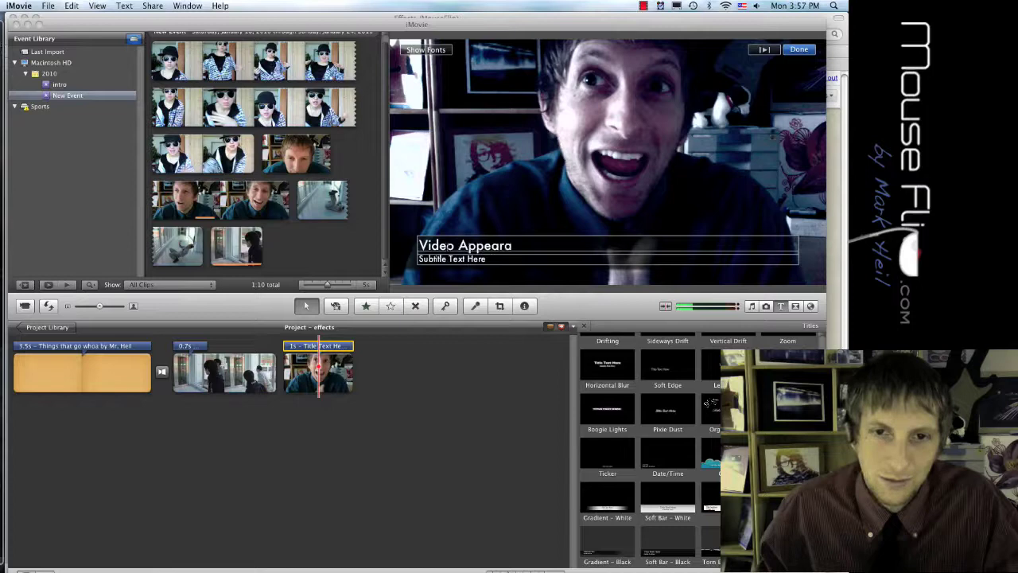
{"action": "type", "text": "nce"}
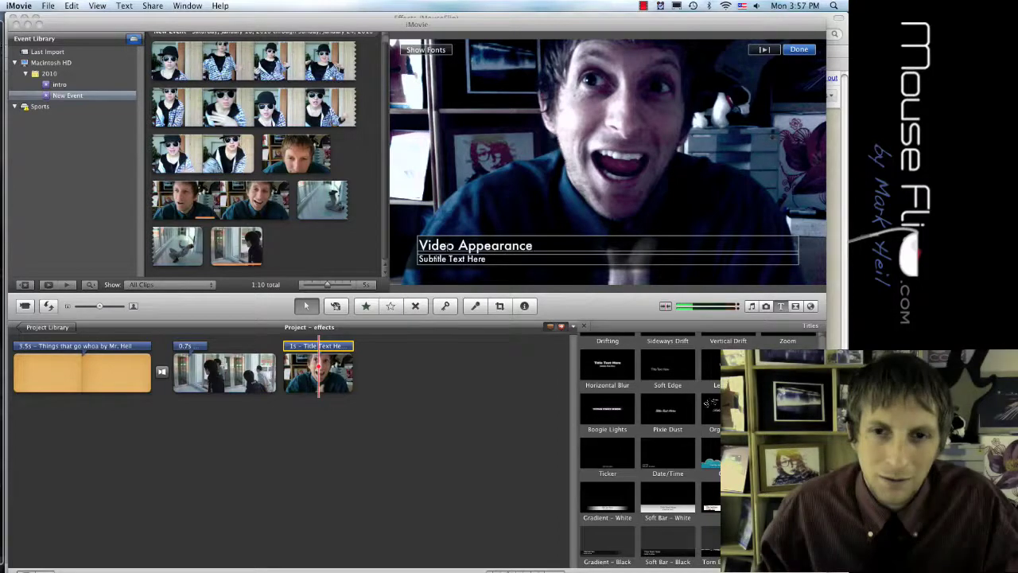
Select the subtitle placeholder and check the assignment wording in the browser.
{"action": "left_click", "coordinate": [475, 259]}
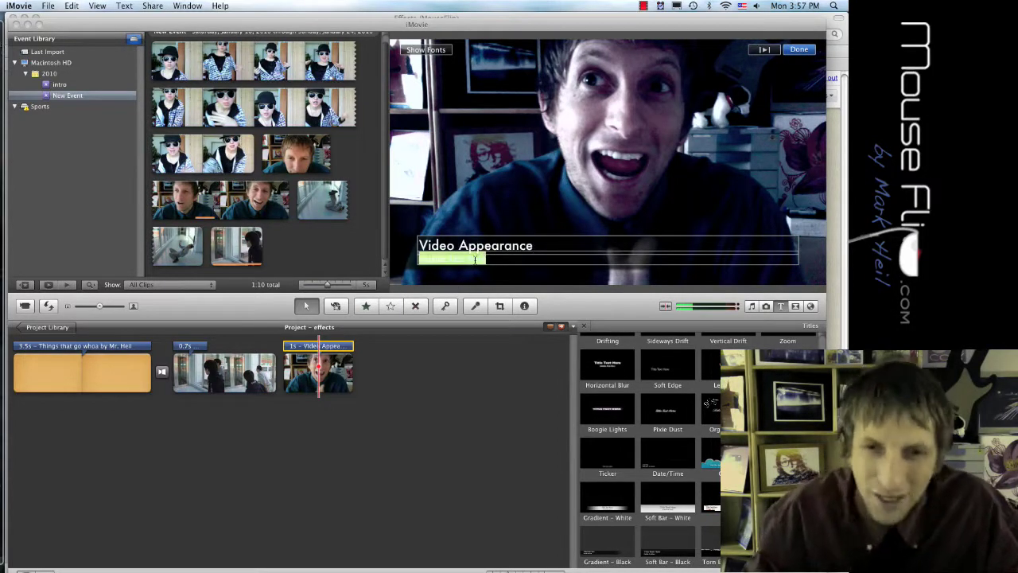
{"action": "key", "text": "super+Tab"}
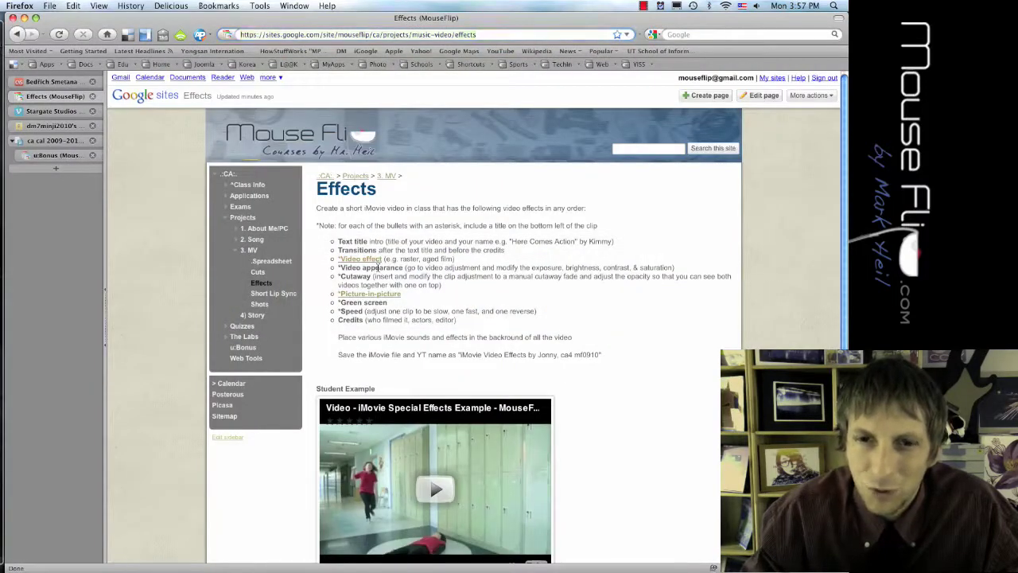
{"action": "double_click", "coordinate": [382, 268]}
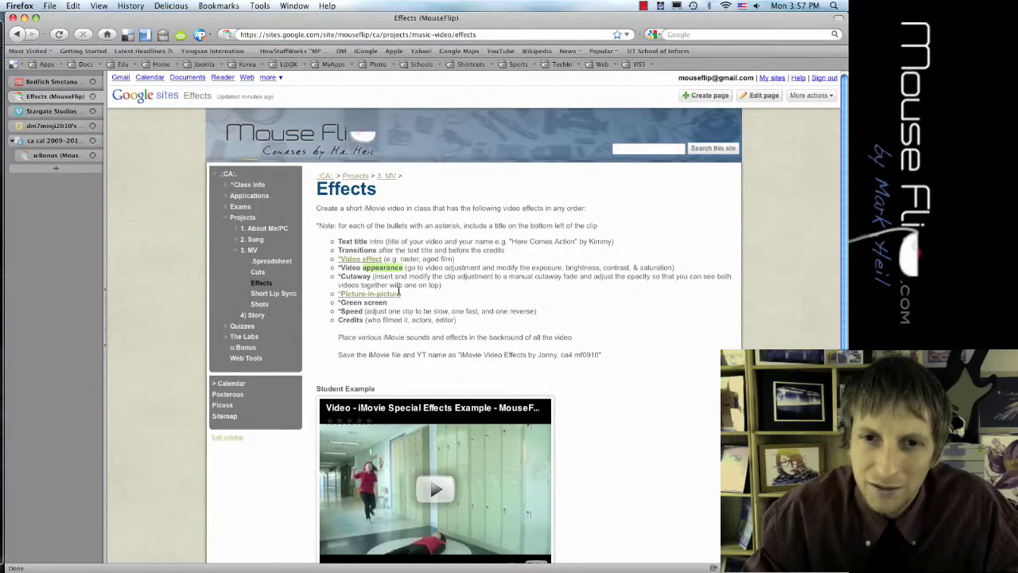
{"action": "key", "text": "super+Tab"}
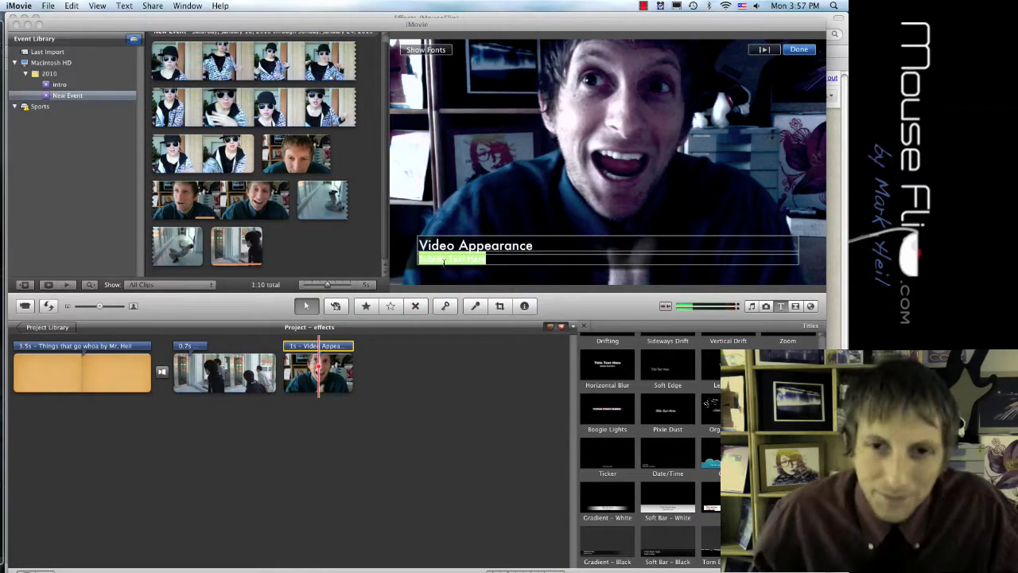
Replace the subtitle with 'Blue effect with less saturation and higher exposure' and finish editing.
{"action": "key", "text": "BackSpace"}
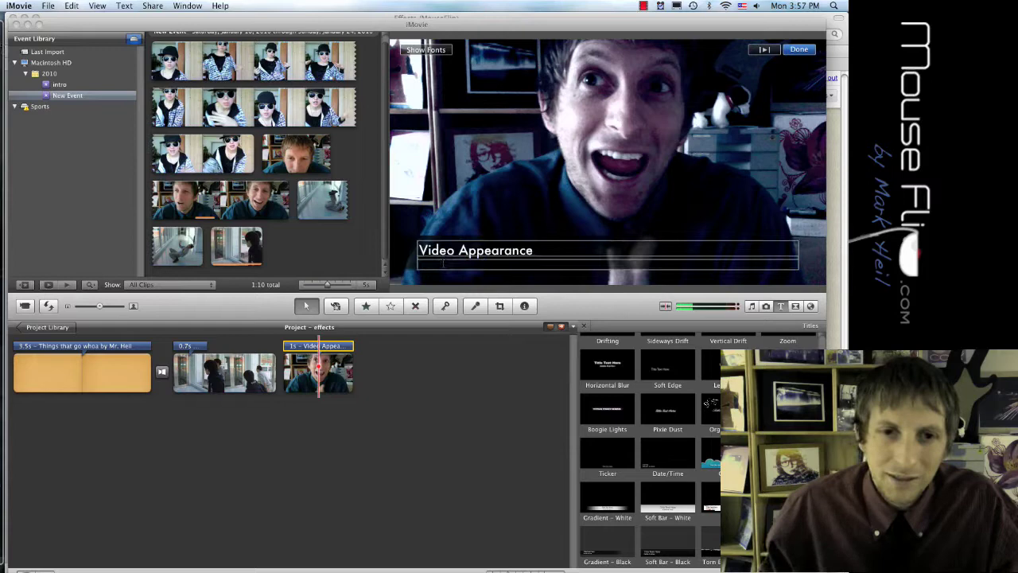
{"action": "type", "text": "S"}
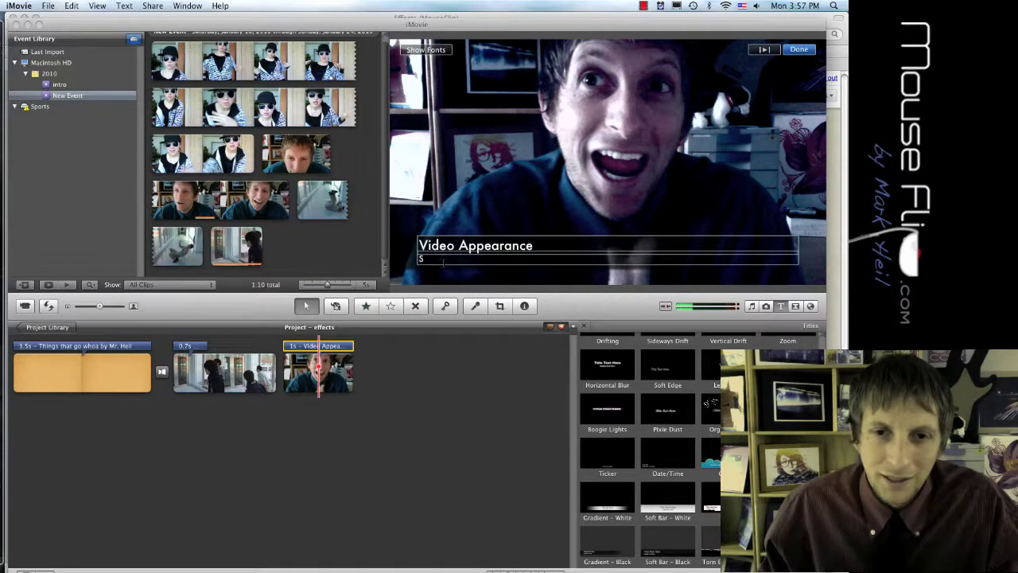
{"action": "key", "text": "BackSpace"}
{"action": "type", "text": "Blue effect"}
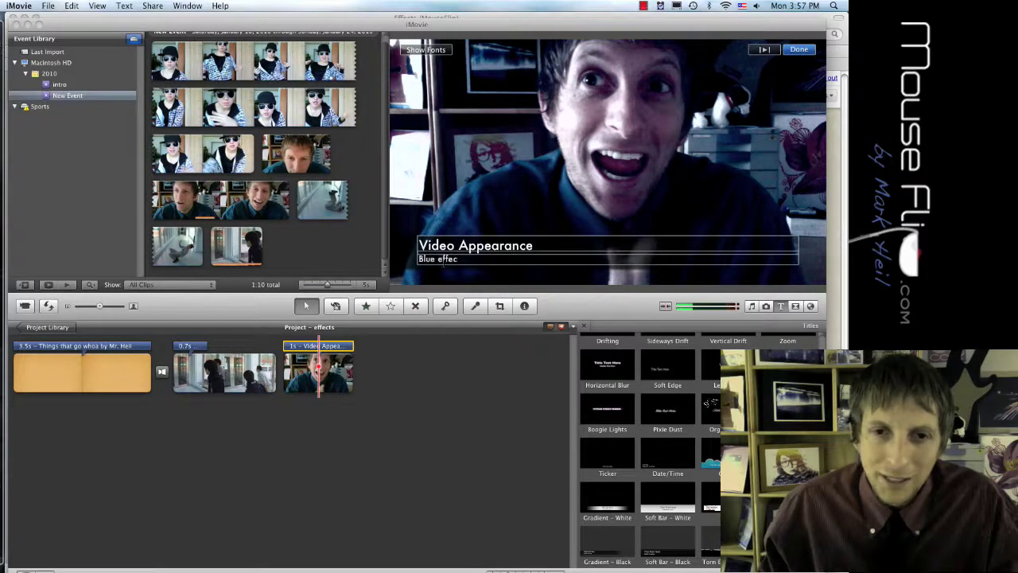
{"action": "type", "text": " with less saturation and higher"}
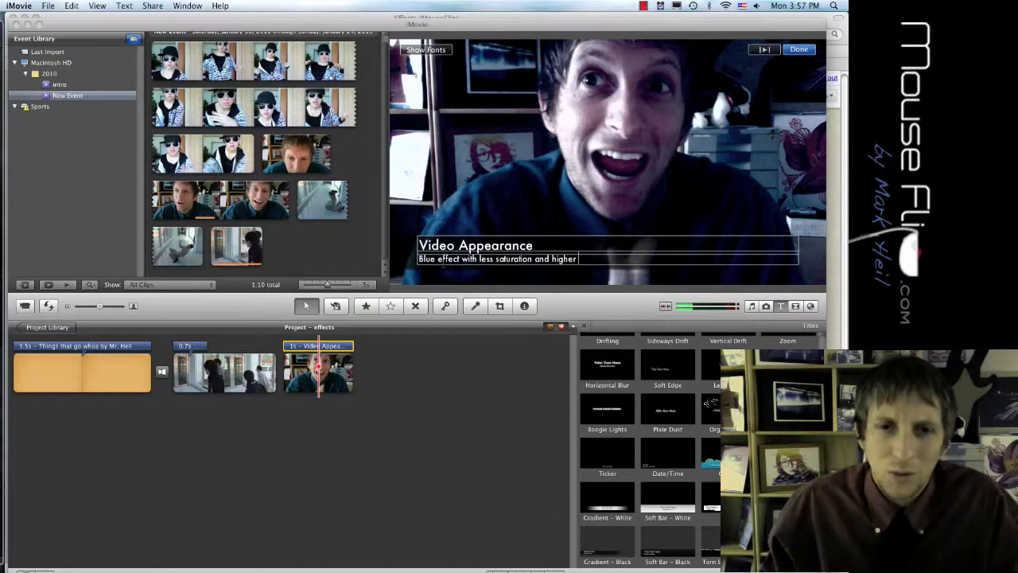
{"action": "type", "text": " exposure"}
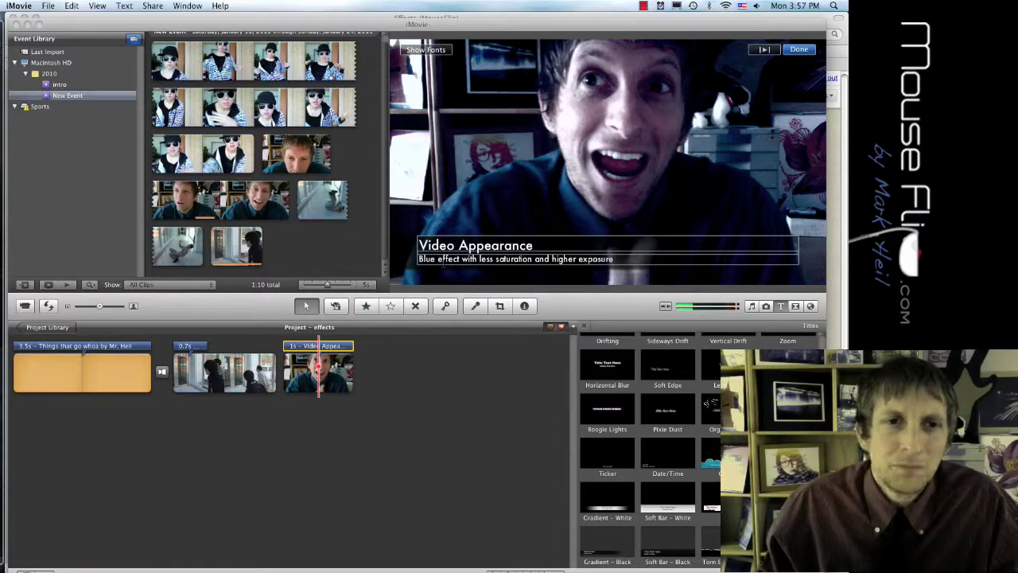
{"action": "left_click", "coordinate": [450, 370]}
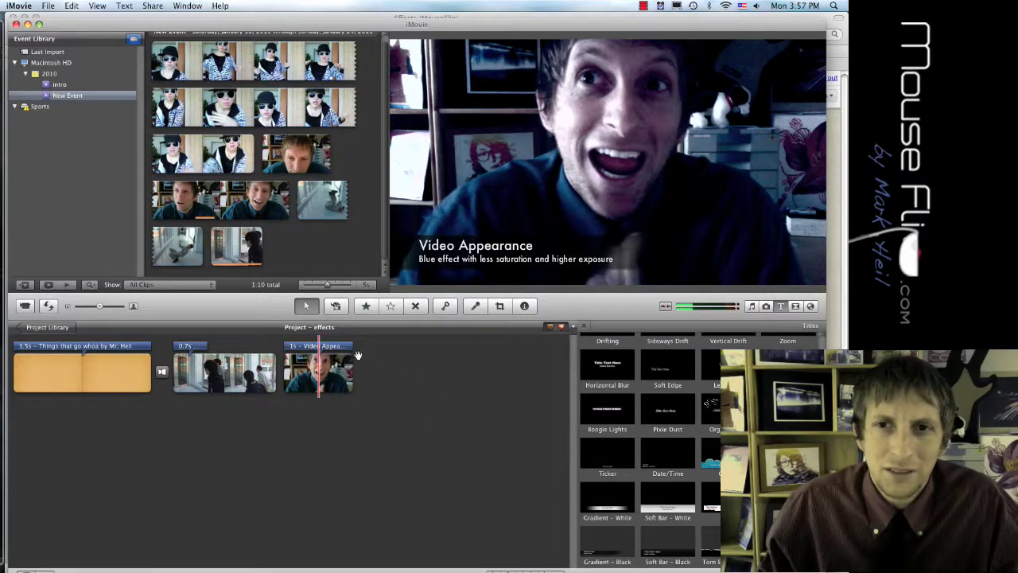
{"action": "key", "text": "super+Tab"}
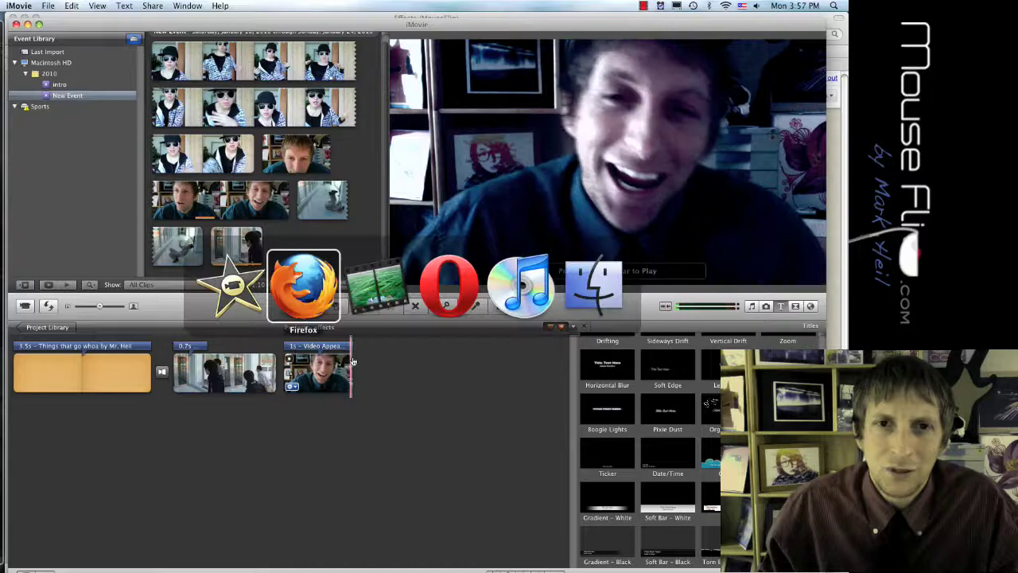
{"action": "key", "text": "super+Tab"}
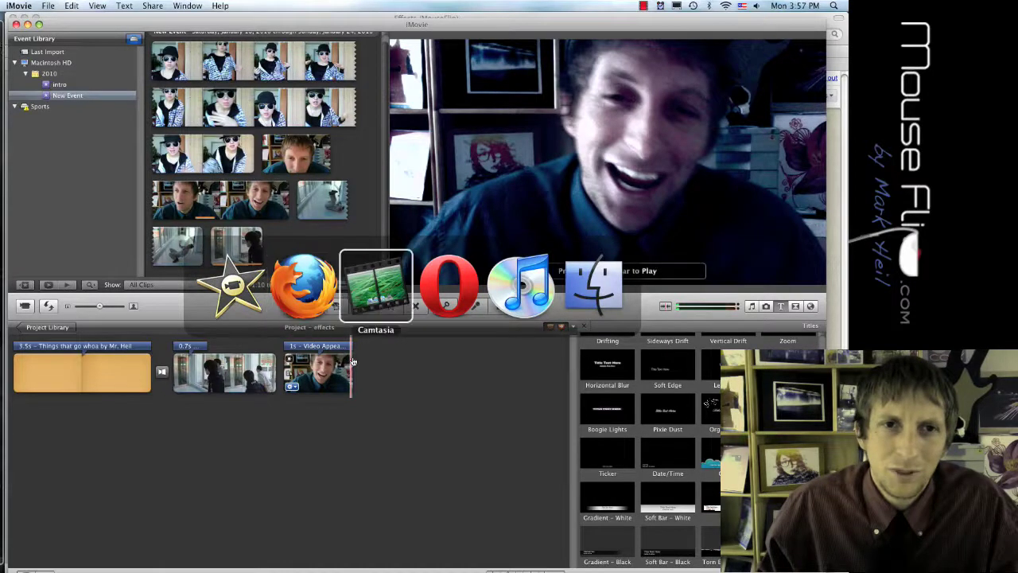
{"action": "left_click", "coordinate": [307, 296]}
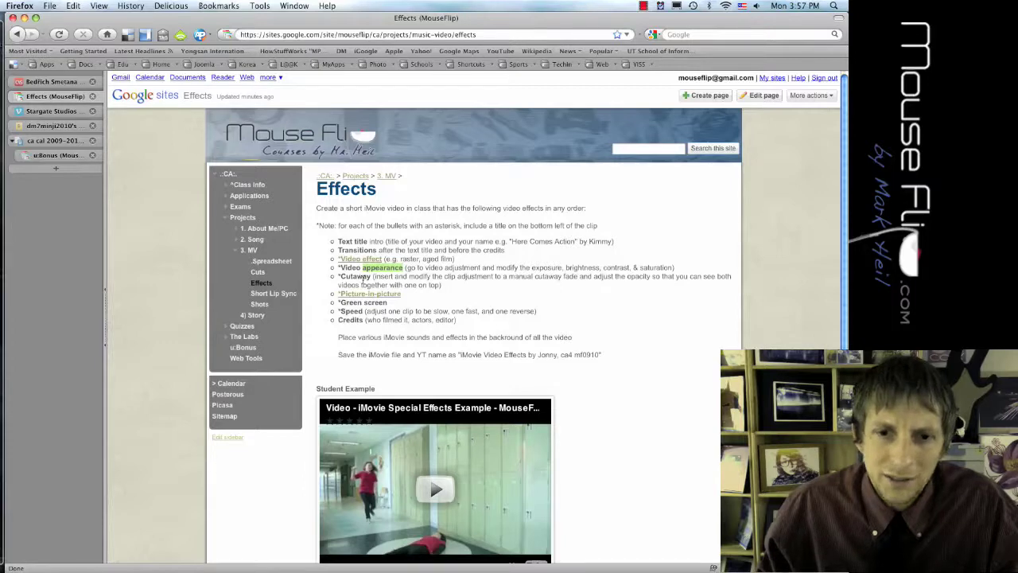
{"action": "key", "text": "super+Tab"}
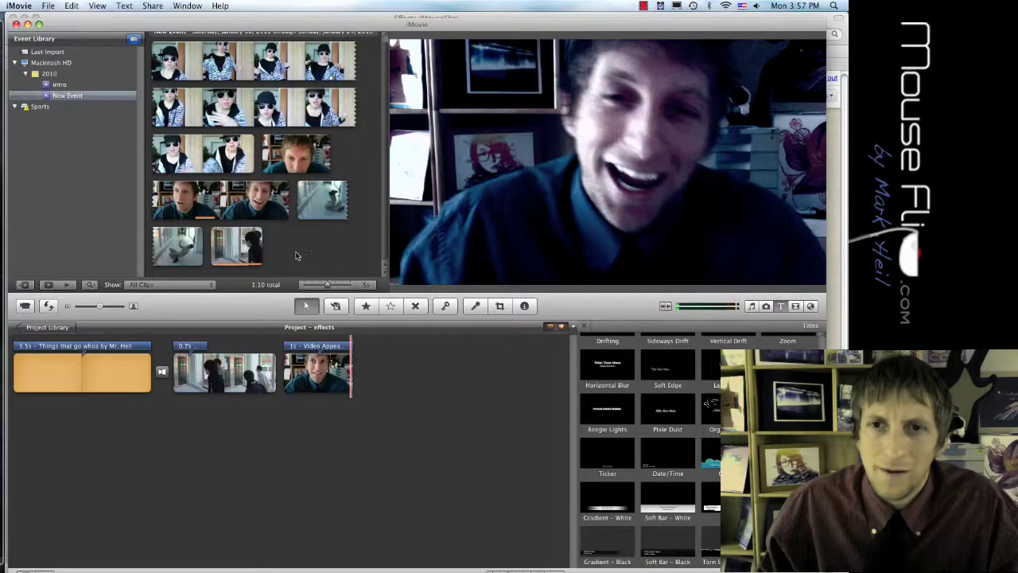
Append a four-second clip of the girl in sunglasses, play it, then browse the intro event.
{"action": "left_click", "coordinate": [290, 112]}
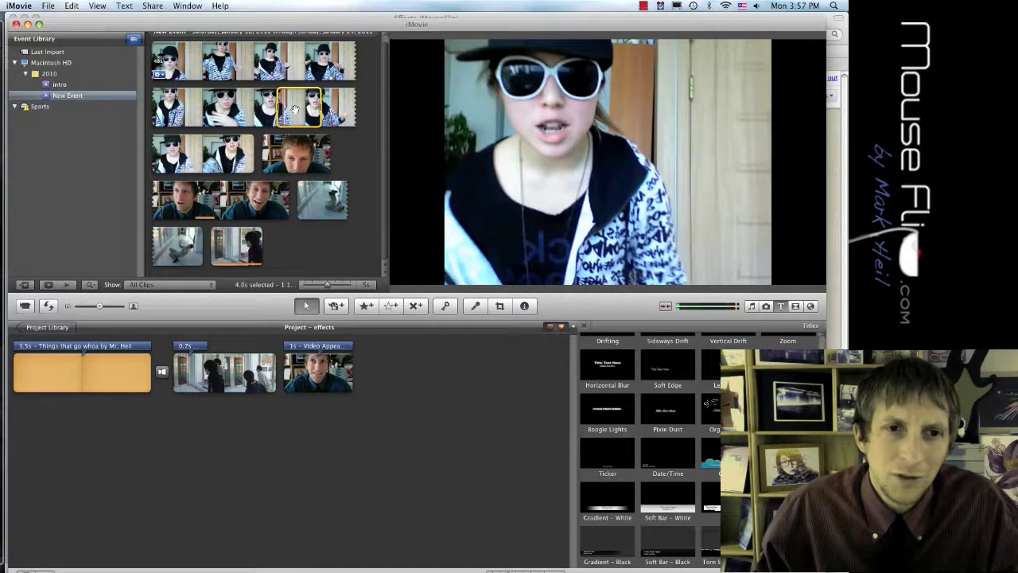
{"action": "left_click_drag", "start_coordinate": [296, 111], "coordinate": [304, 119]}
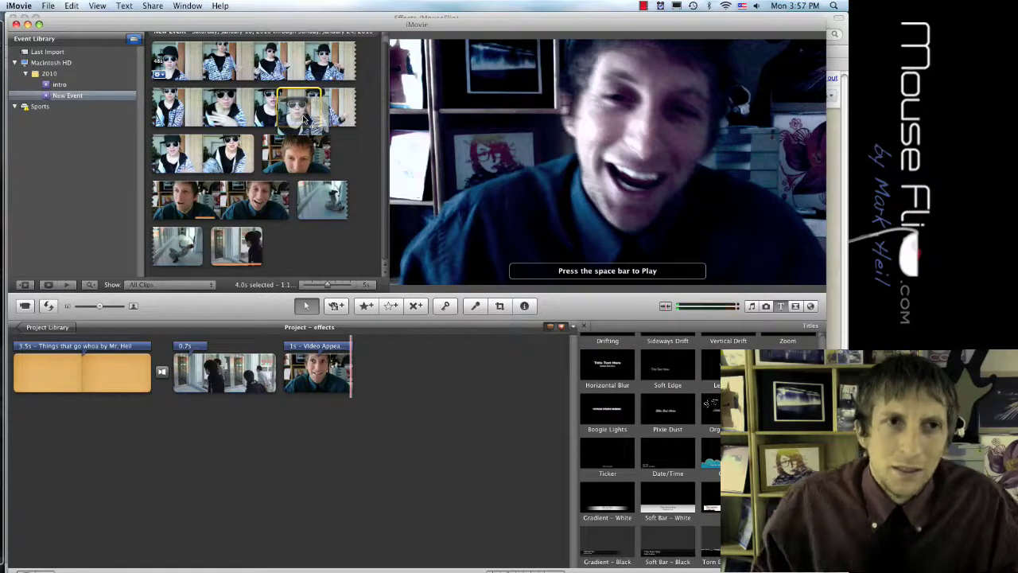
{"action": "left_click_drag", "start_coordinate": [304, 119], "coordinate": [302, 112]}
{"action": "left_click", "coordinate": [228, 107]}
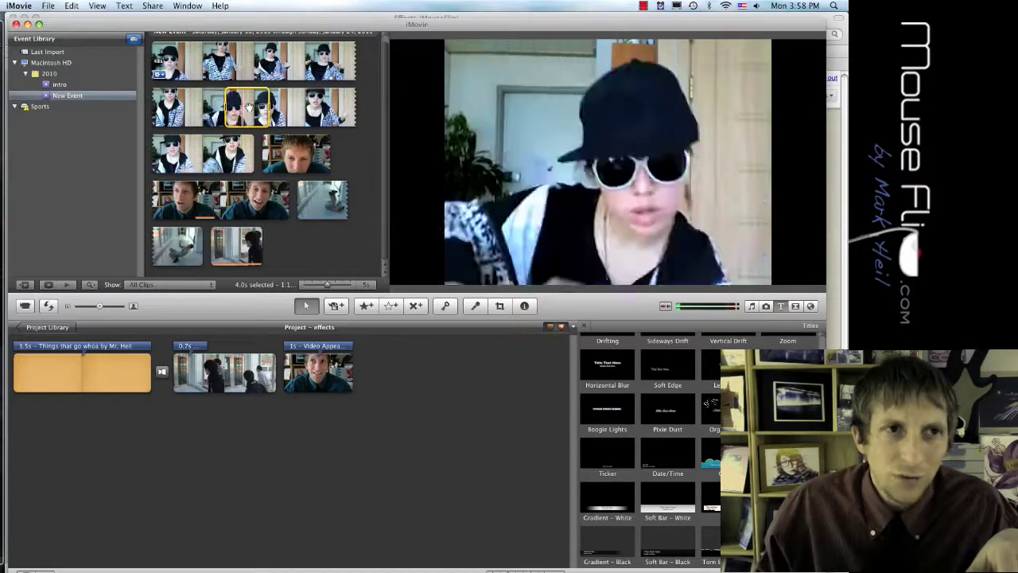
{"action": "left_click_drag", "start_coordinate": [228, 107], "coordinate": [390, 381]}
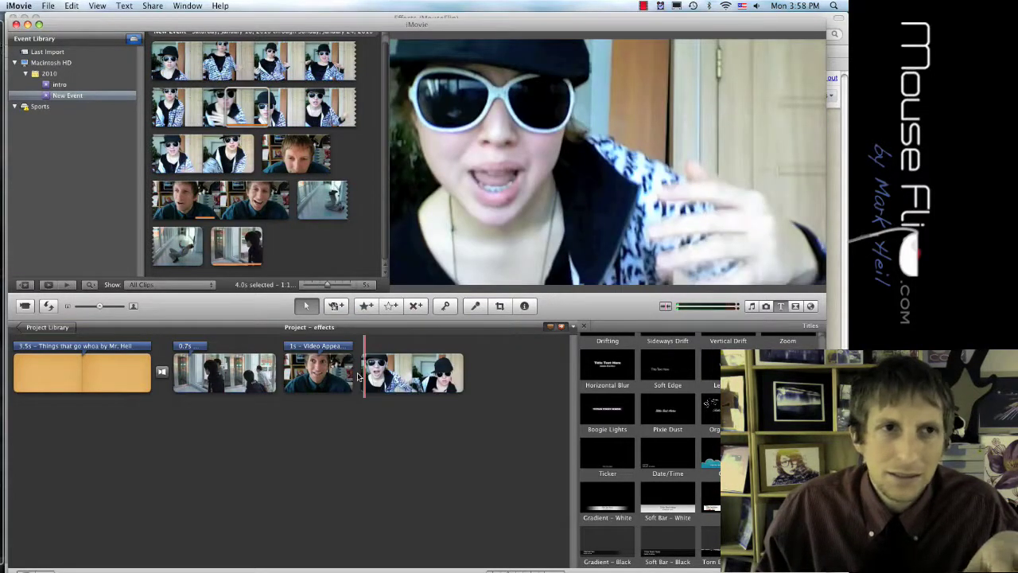
{"action": "key", "text": "space"}
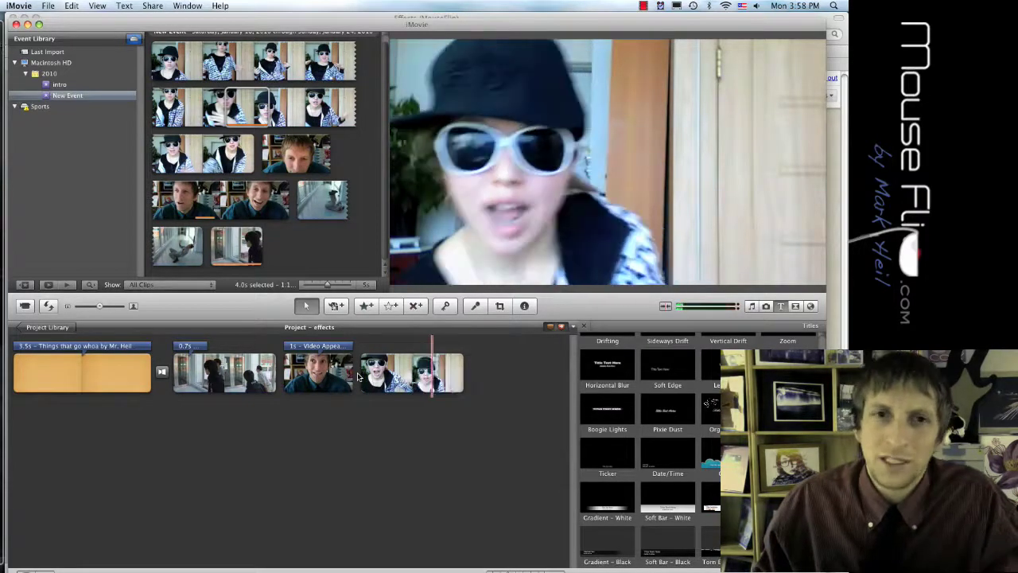
{"action": "left_click", "coordinate": [59, 84]}
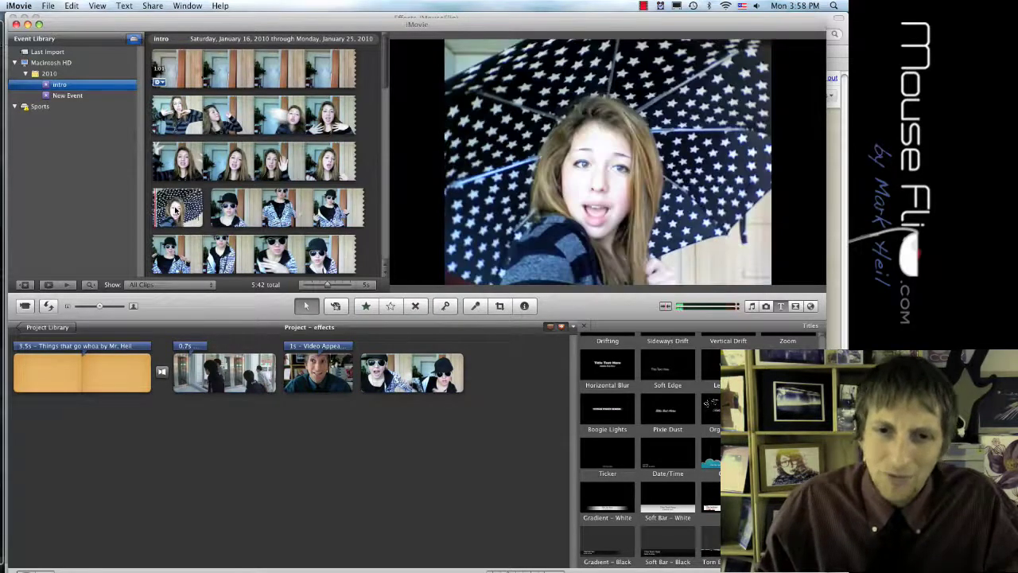
Select 4.1 seconds of the umbrella clip and enable Show Advanced Tools in Preferences.
{"action": "left_click", "coordinate": [176, 209]}
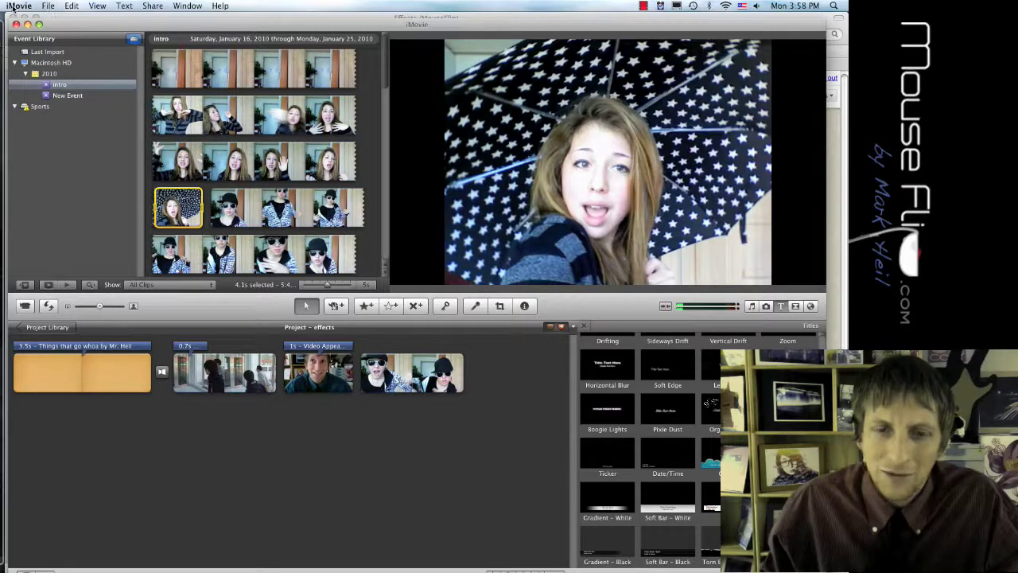
{"action": "left_click", "coordinate": [17, 7]}
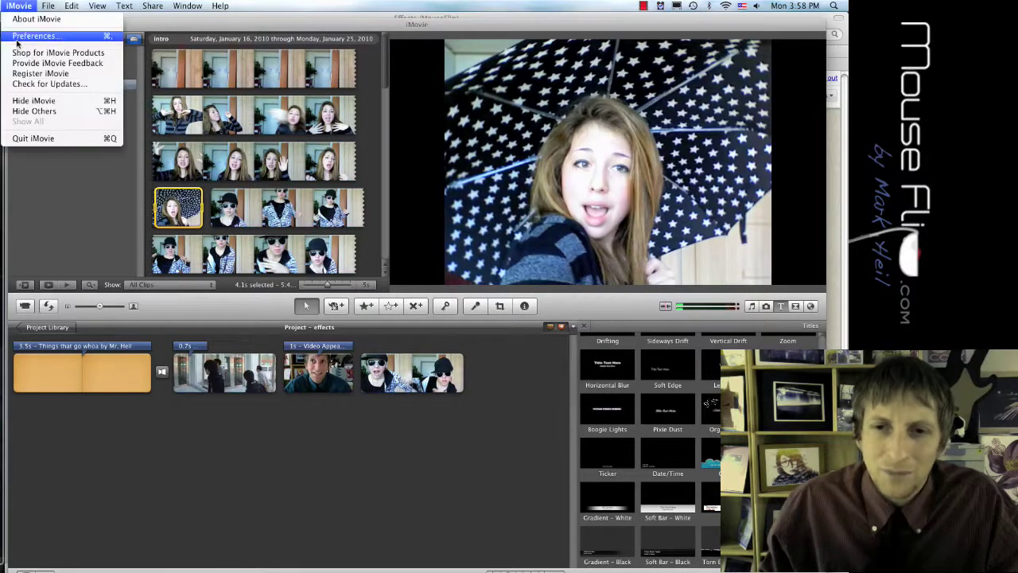
{"action": "left_click", "coordinate": [72, 36]}
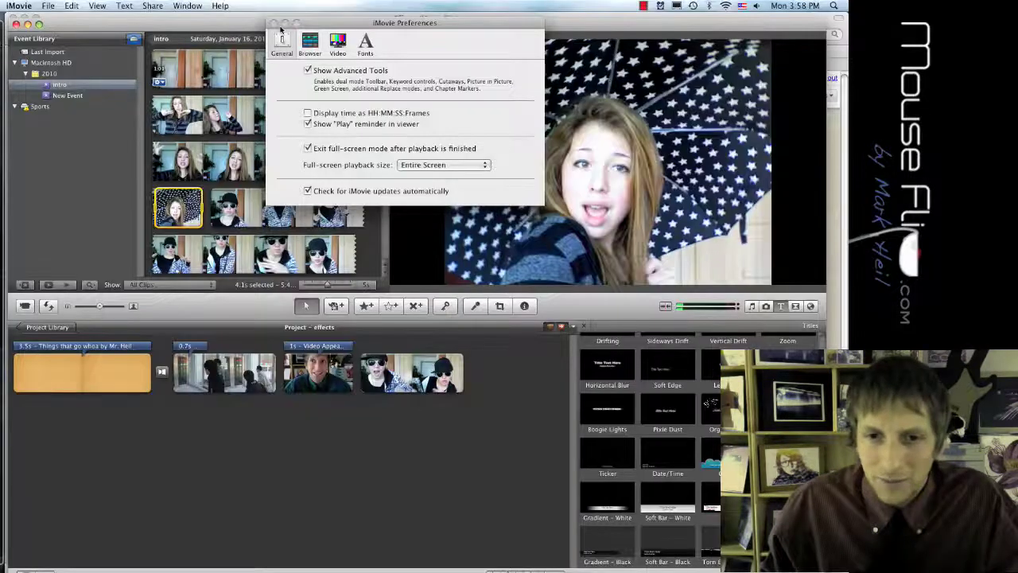
{"action": "left_click", "coordinate": [273, 24]}
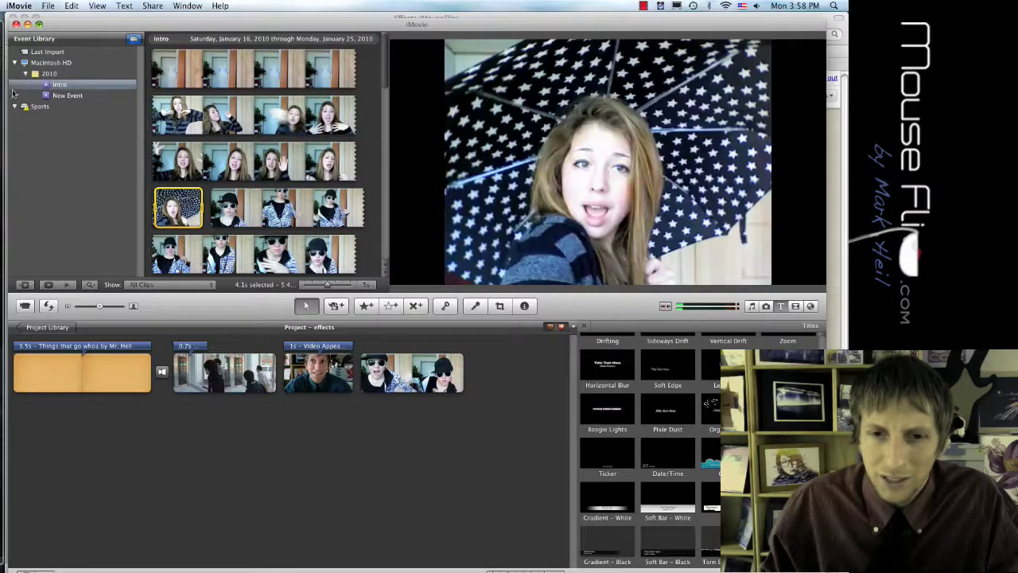
Place the umbrella footage as a cutaway over the sunglasses clip, aligned to its start.
{"action": "mouse_move", "coordinate": [183, 205]}
{"action": "left_mouse_down"}
{"action": "mouse_move", "coordinate": [387, 327]}
{"action": "mouse_move", "coordinate": [402, 380]}
{"action": "mouse_move", "coordinate": [398, 373]}
{"action": "left_mouse_up"}
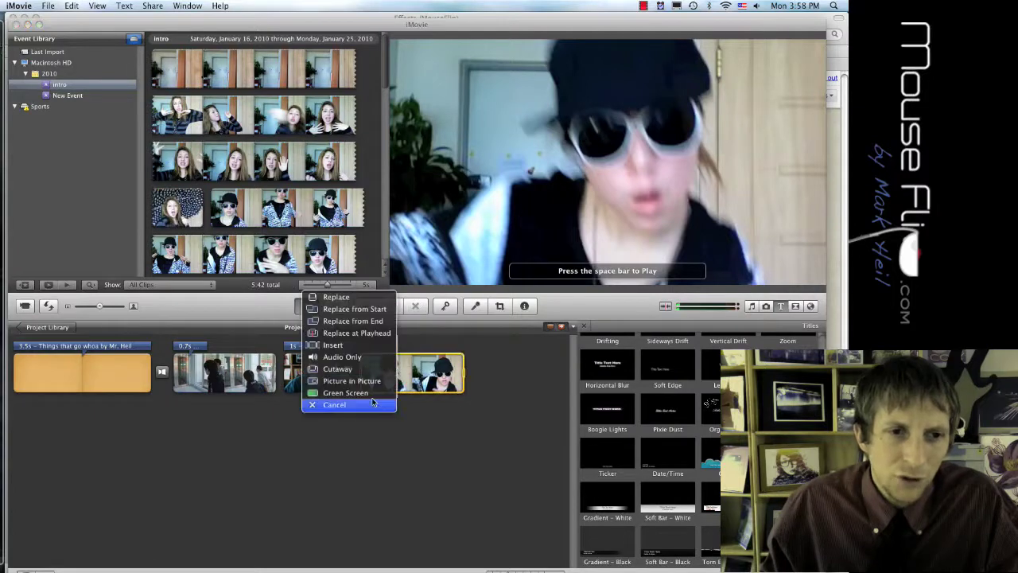
{"action": "left_click", "coordinate": [373, 380]}
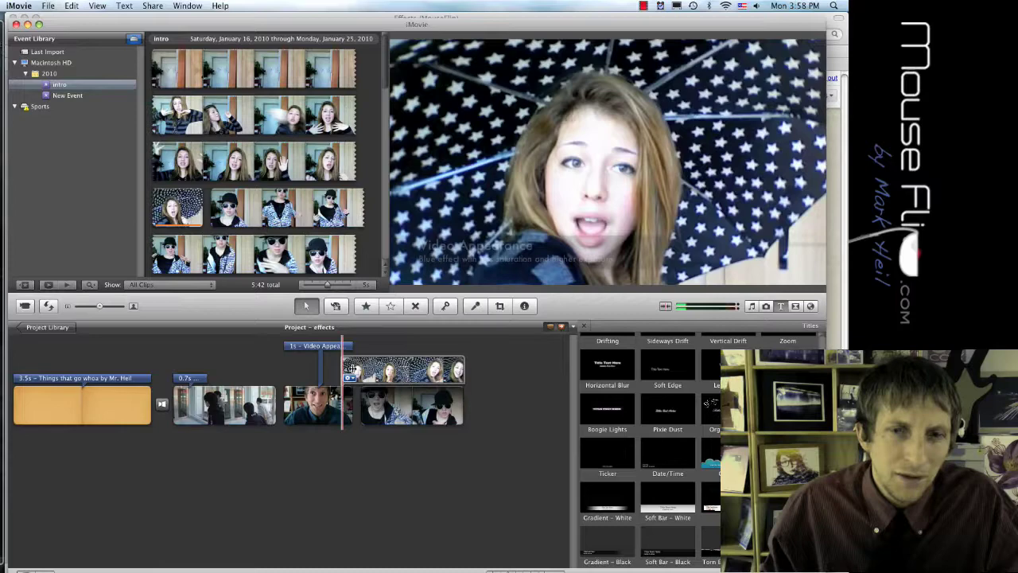
{"action": "left_click_drag", "start_coordinate": [358, 370], "coordinate": [391, 356]}
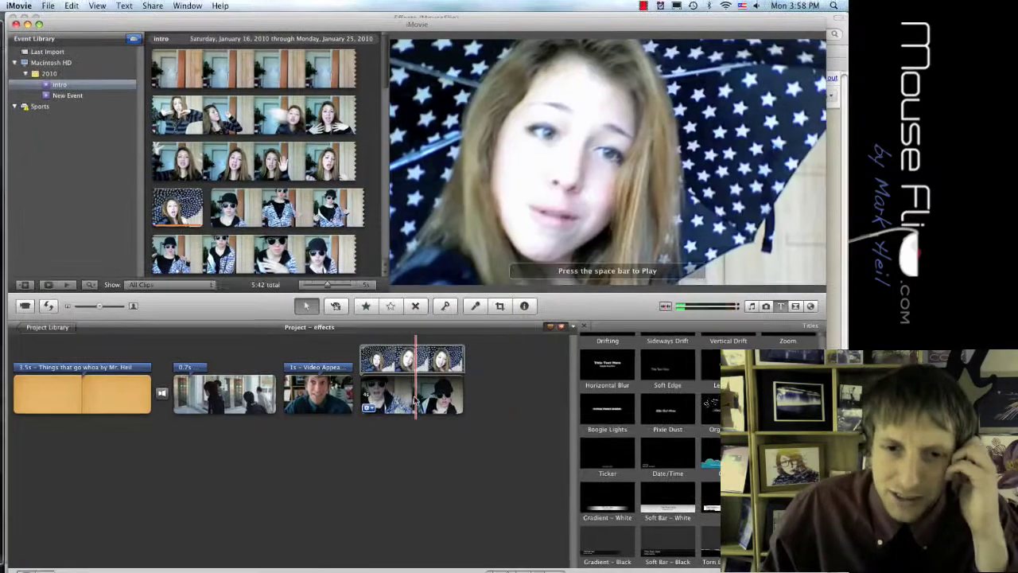
{"action": "left_click", "coordinate": [369, 367]}
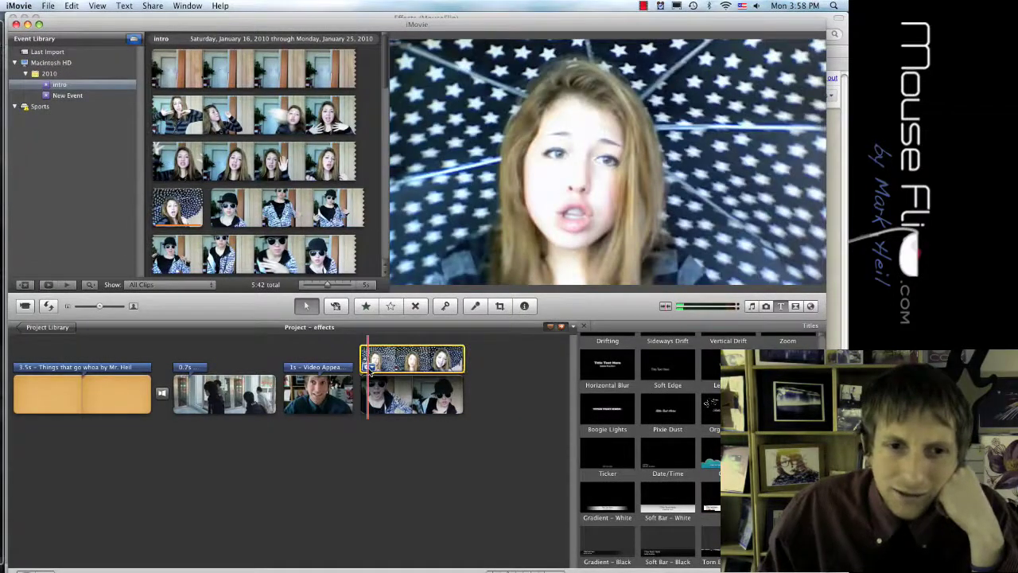
Give the umbrella cutaway a manual 1.0-second fade and 66% opacity.
{"action": "left_click", "coordinate": [369, 369]}
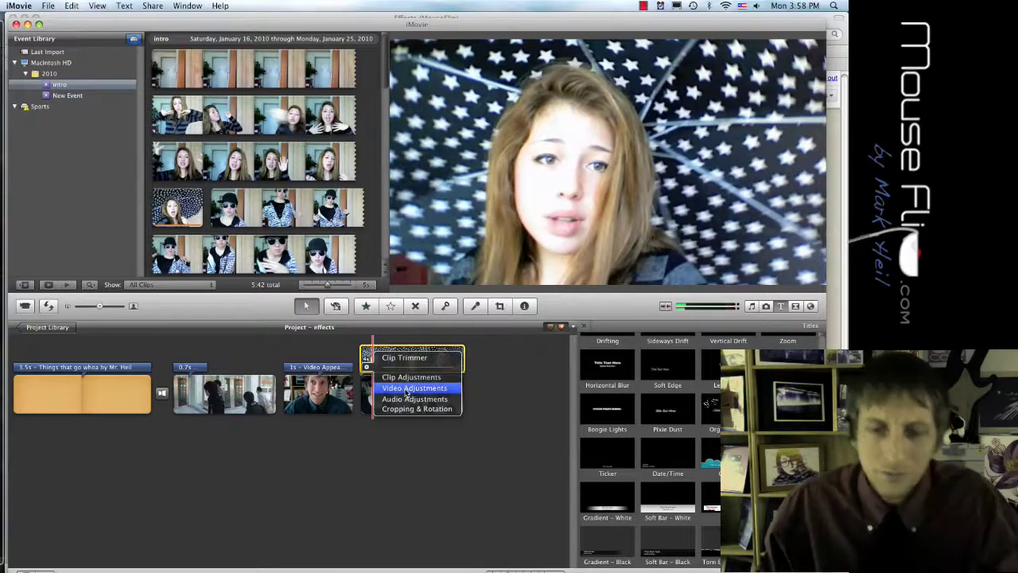
{"action": "left_click", "coordinate": [405, 389]}
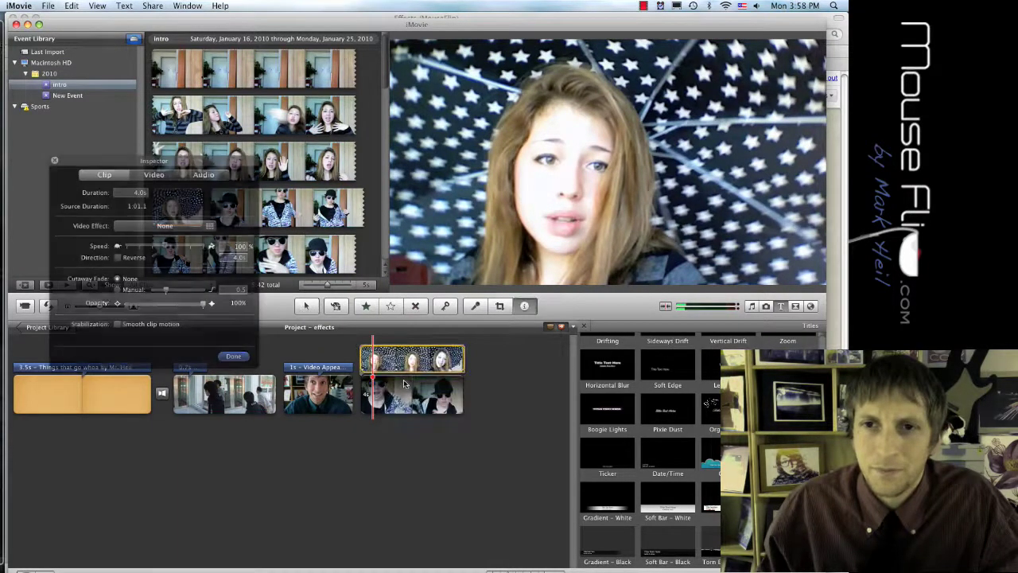
{"action": "left_click", "coordinate": [118, 291]}
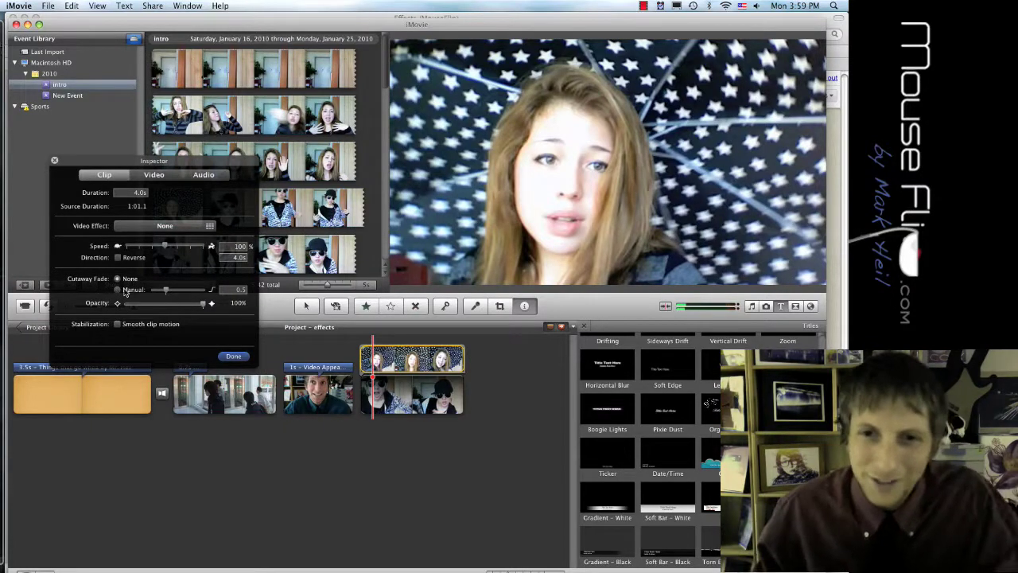
{"action": "left_click_drag", "start_coordinate": [166, 290], "coordinate": [179, 291]}
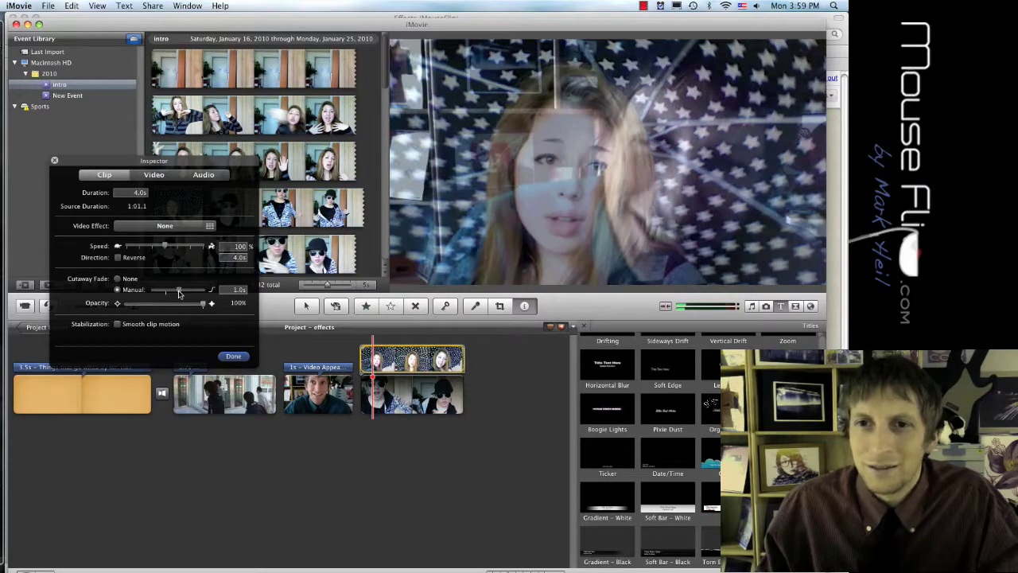
{"action": "left_click", "coordinate": [173, 307]}
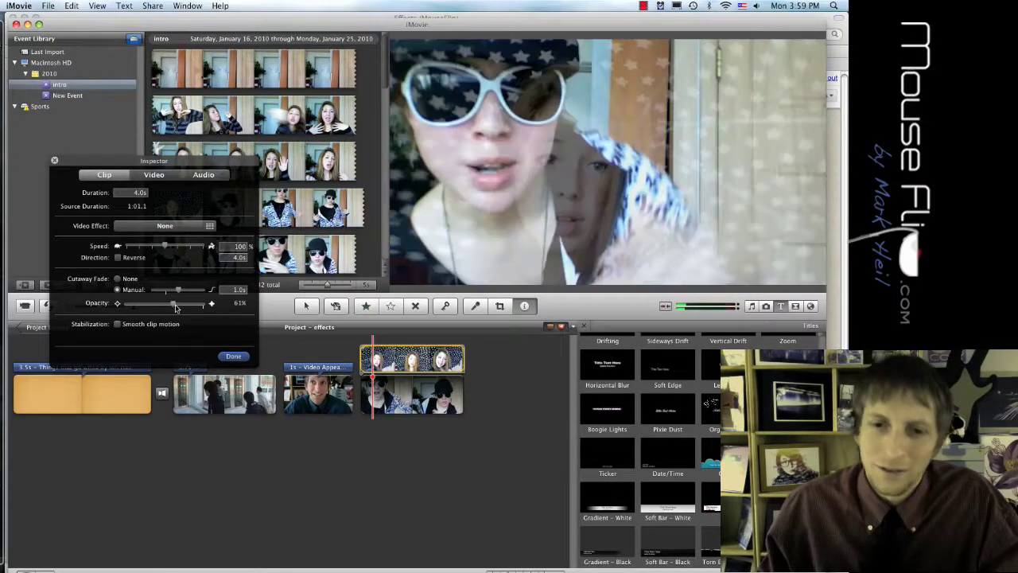
{"action": "left_click_drag", "start_coordinate": [175, 309], "coordinate": [178, 309]}
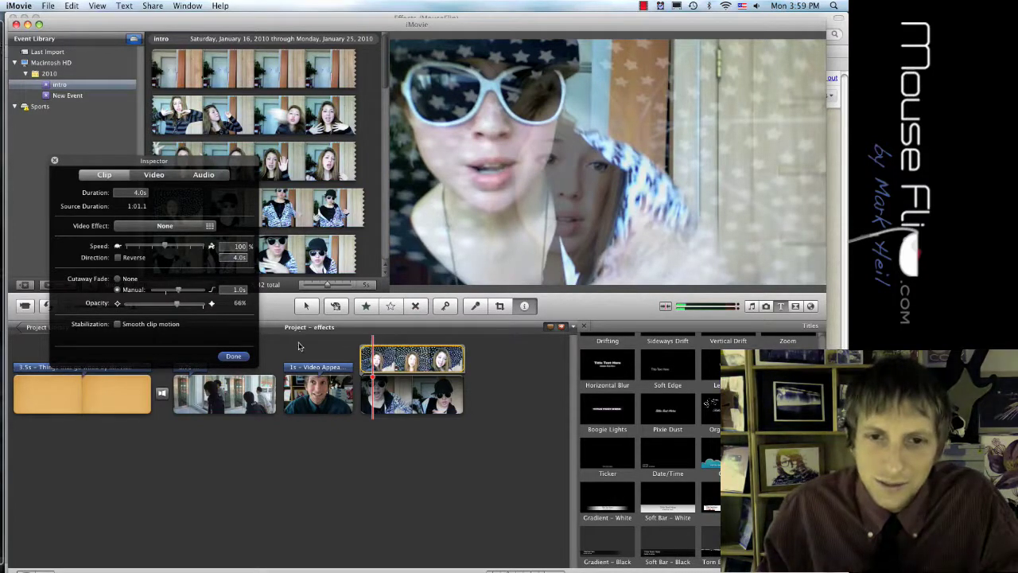
{"action": "left_click", "coordinate": [233, 356]}
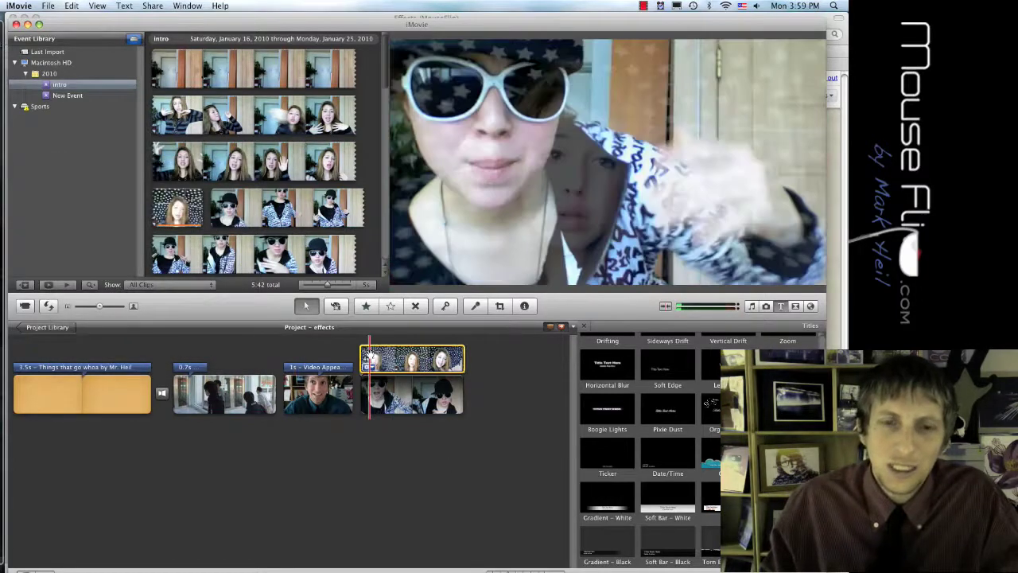
Preview the blended cutaway, then bring the Firefox Effects assignment page to the front.
{"action": "key", "text": "space"}
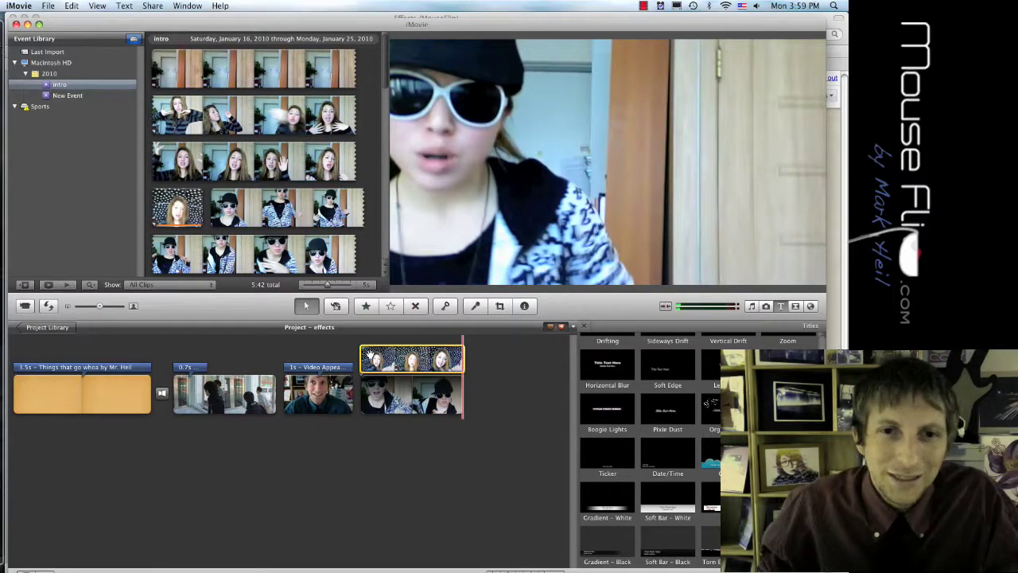
{"action": "key", "text": "space"}
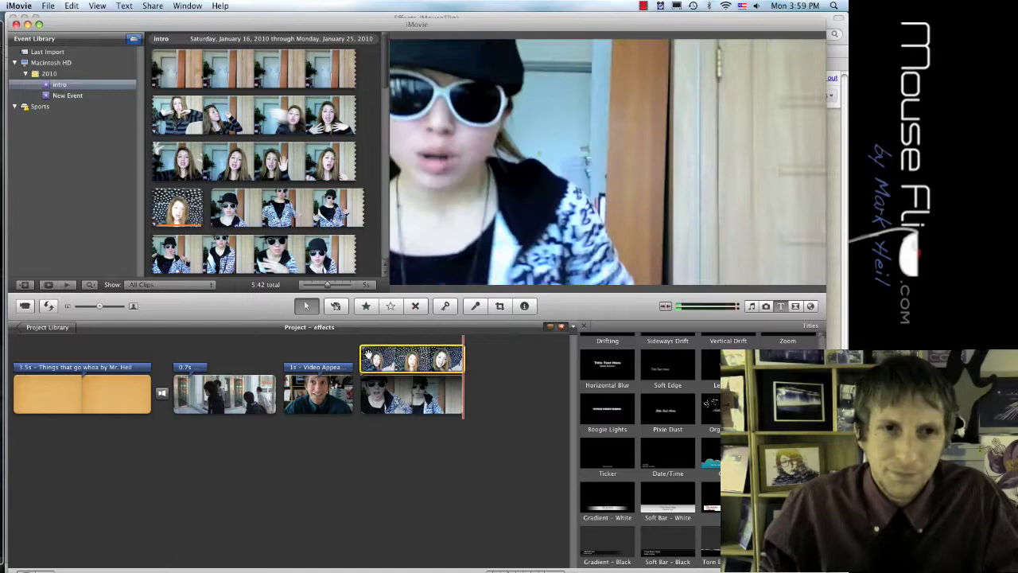
{"action": "key", "text": "super+Tab"}
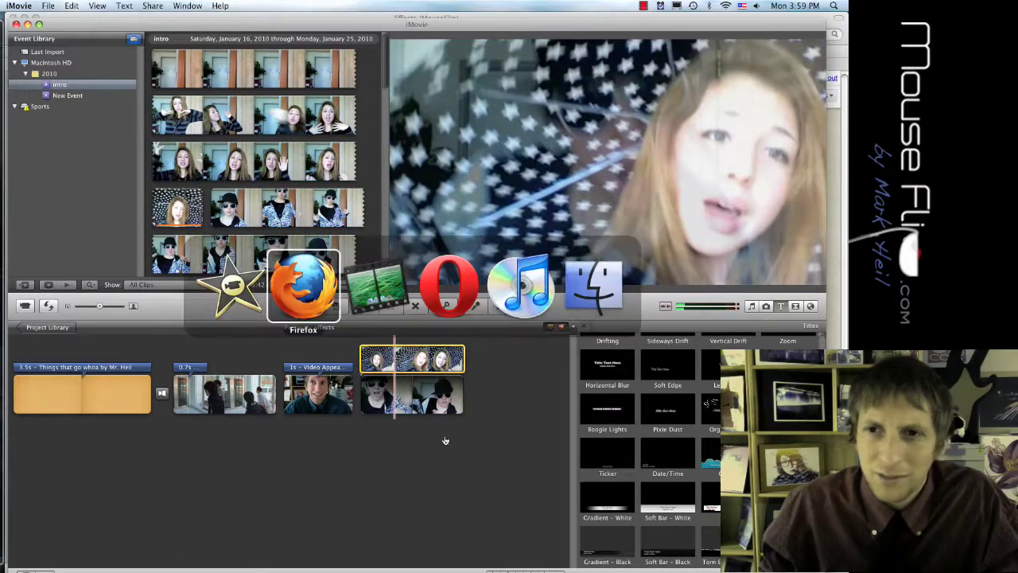
{"action": "key", "text": "super+Tab"}
{"action": "key", "text": "super+shift+Tab"}
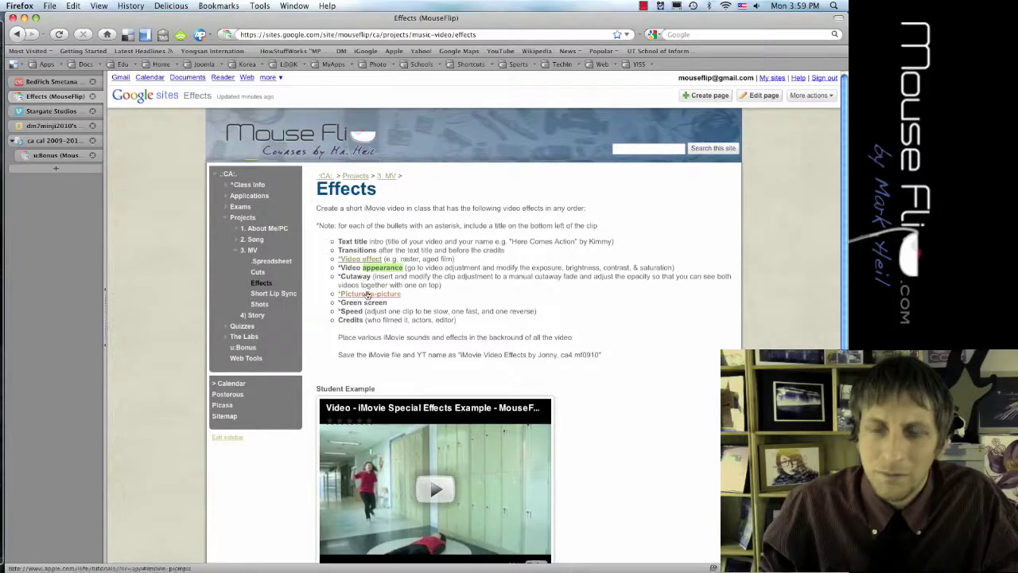
Return to iMovie after reviewing the Effects checklist down to Picture-in-picture.
{"action": "key", "text": "super+Tab"}
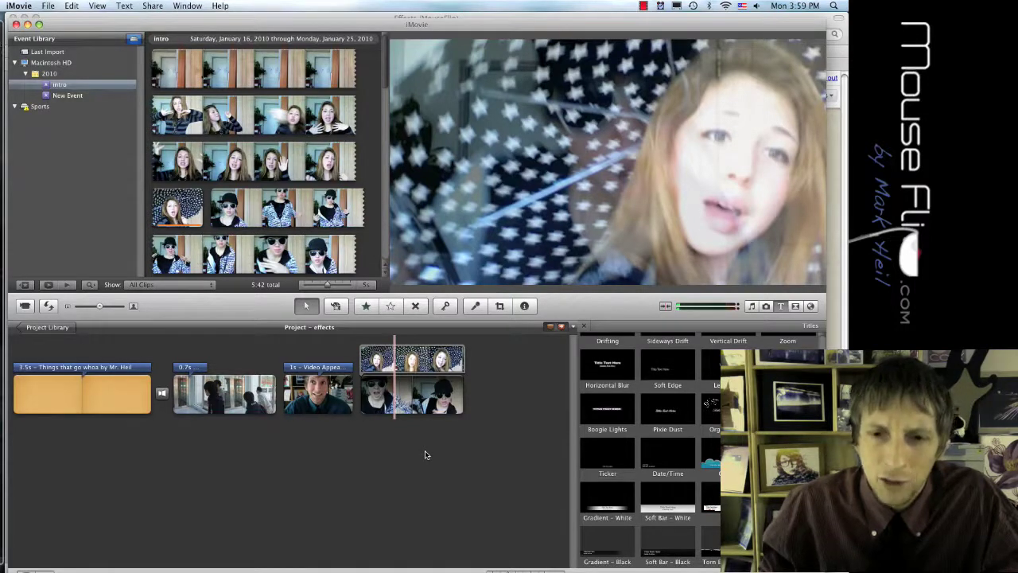
Append a 2.2-second section of a basketball game clip to the project's end.
{"action": "scroll", "coordinate": [284, 242], "scroll_direction": "down", "scroll_amount": 2}
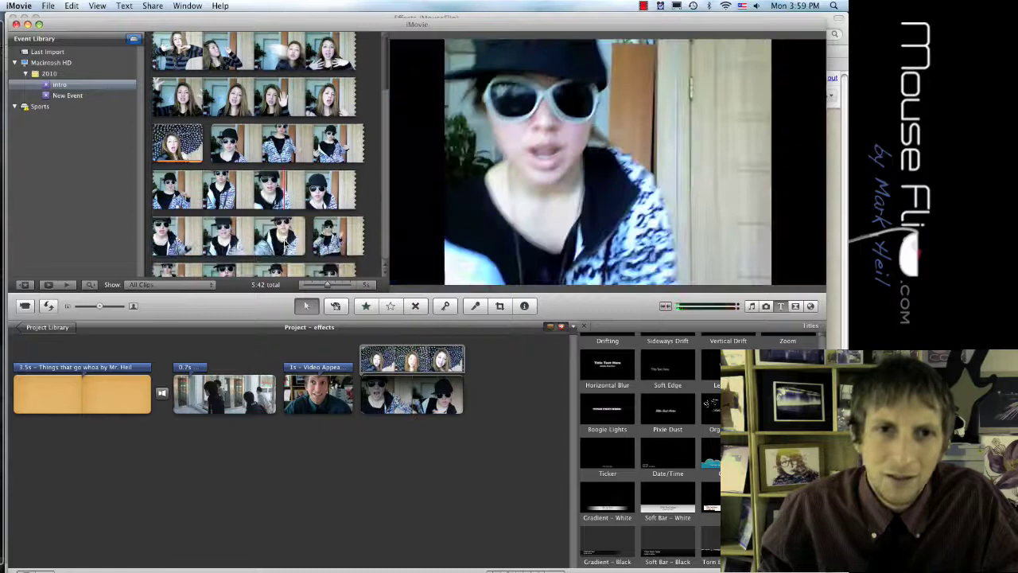
{"action": "scroll", "coordinate": [334, 237], "scroll_direction": "down", "scroll_amount": 10}
{"action": "scroll", "coordinate": [370, 233], "scroll_direction": "down", "scroll_amount": 3}
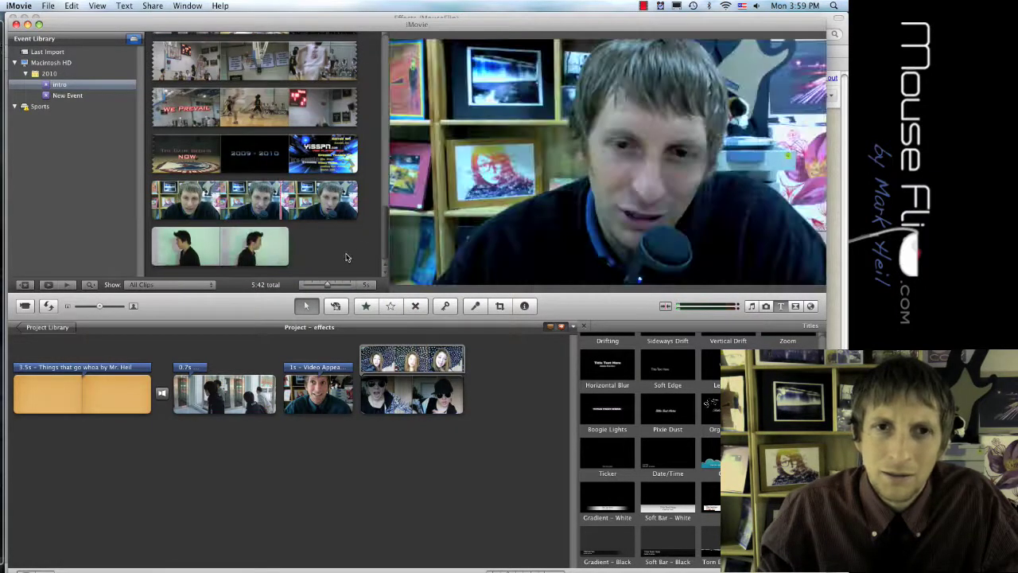
{"action": "scroll", "coordinate": [342, 255], "scroll_direction": "up", "scroll_amount": 2}
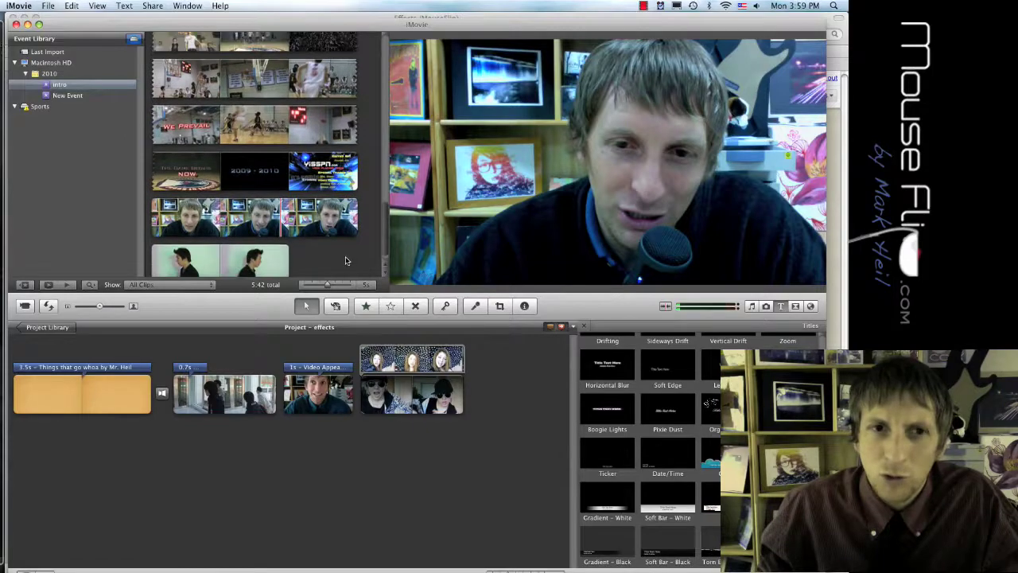
{"action": "scroll", "coordinate": [302, 231], "scroll_direction": "up", "scroll_amount": 2}
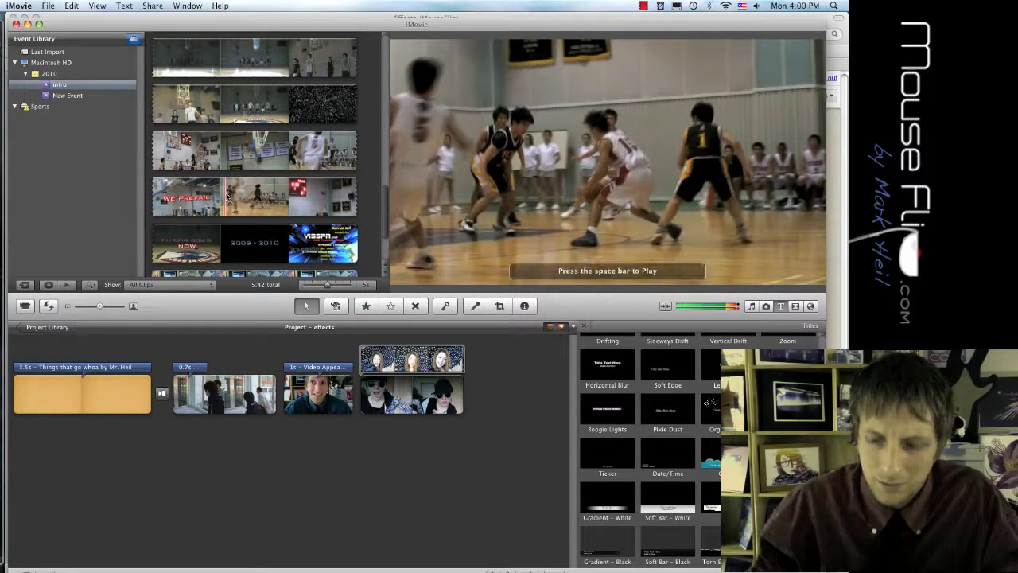
{"action": "left_click_drag", "start_coordinate": [225, 197], "coordinate": [252, 199]}
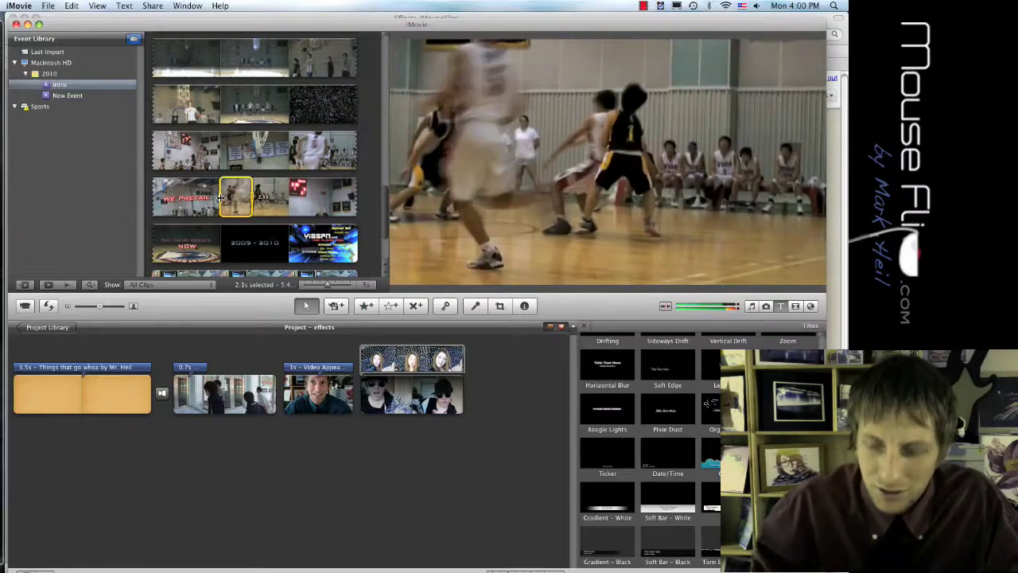
{"action": "left_click_drag", "start_coordinate": [226, 197], "coordinate": [489, 410]}
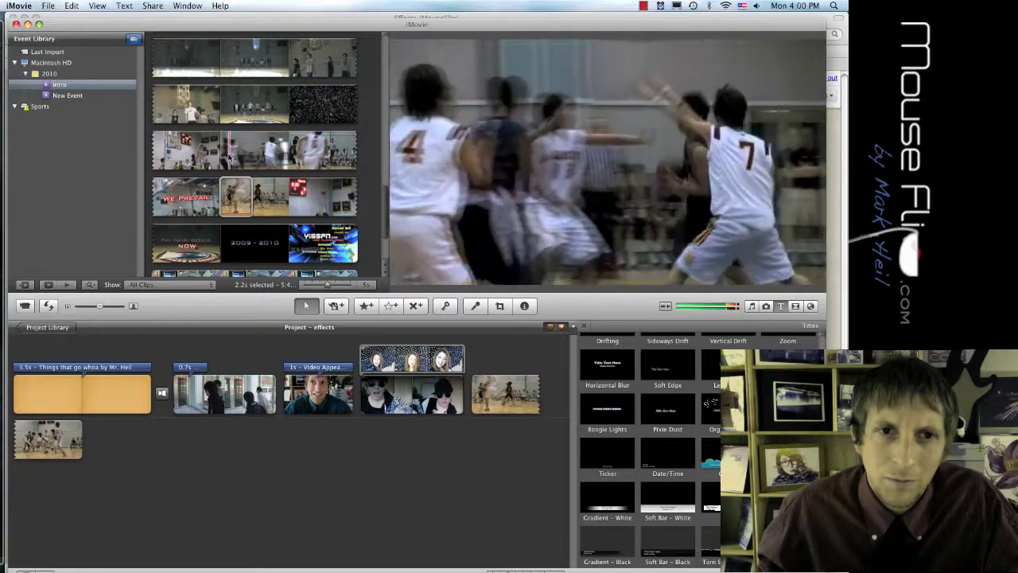
Delete the final basketball game clip from the project.
{"action": "scroll", "coordinate": [309, 142], "scroll_direction": "up", "scroll_amount": 2}
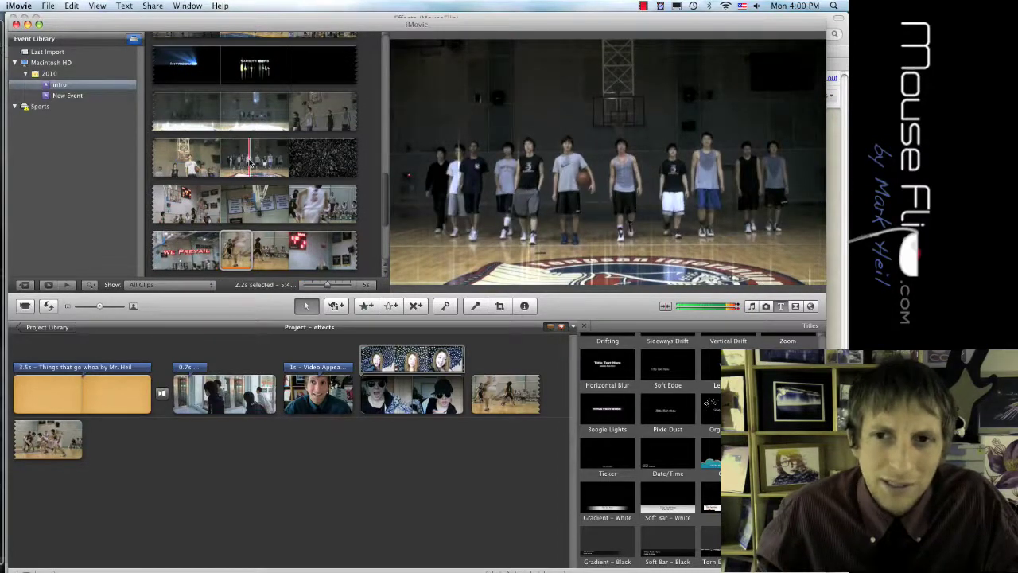
{"action": "left_click", "coordinate": [497, 398]}
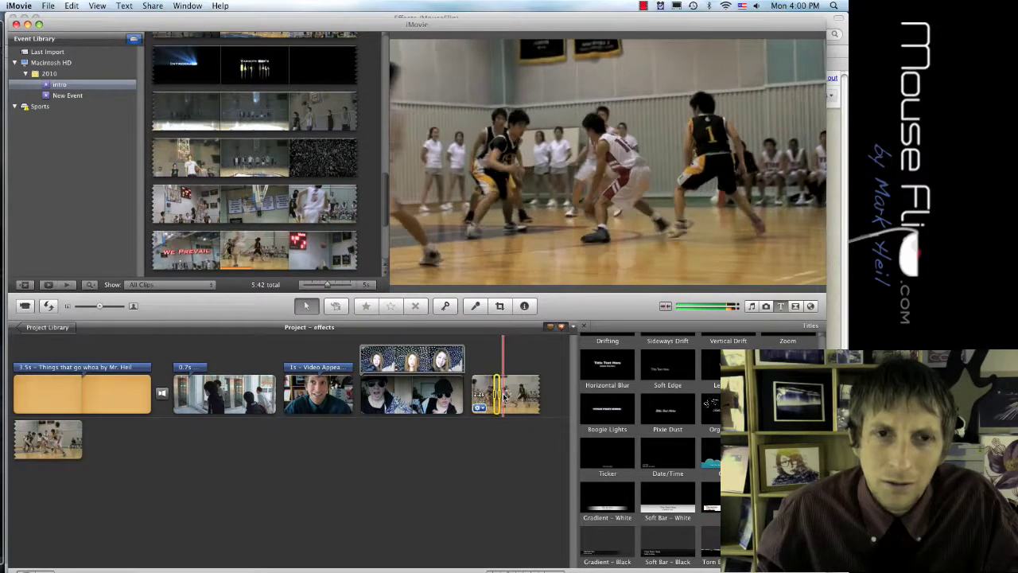
{"action": "left_click", "coordinate": [503, 398]}
{"action": "key", "text": "super+a"}
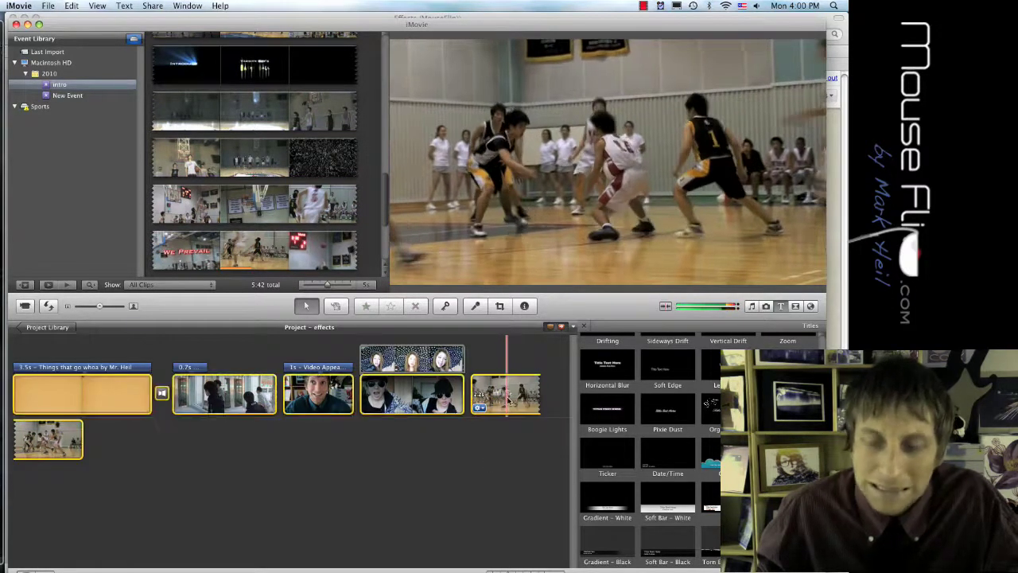
{"action": "key", "text": "Delete"}
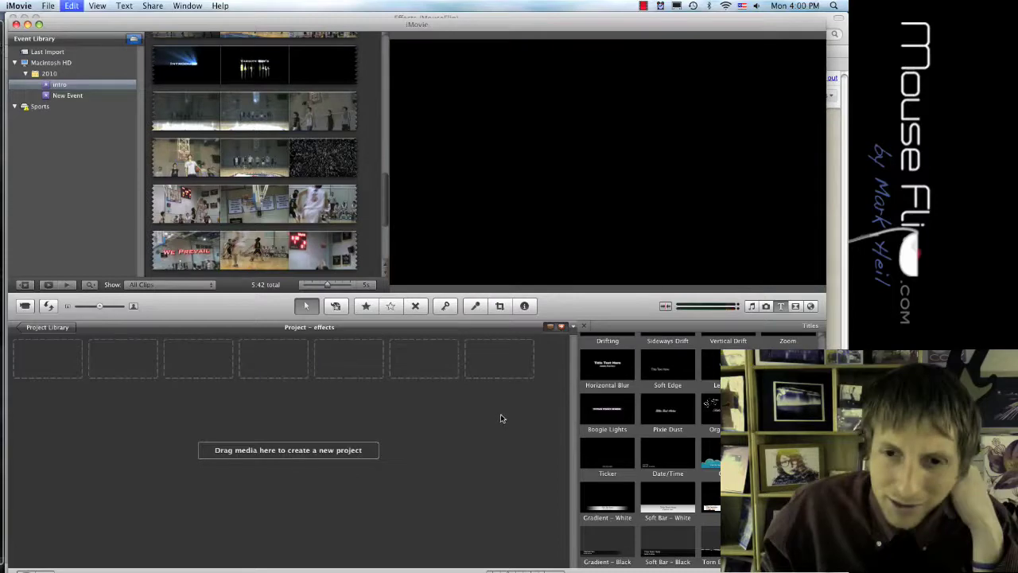
{"action": "key", "text": "super+z"}
{"action": "left_click", "coordinate": [504, 396]}
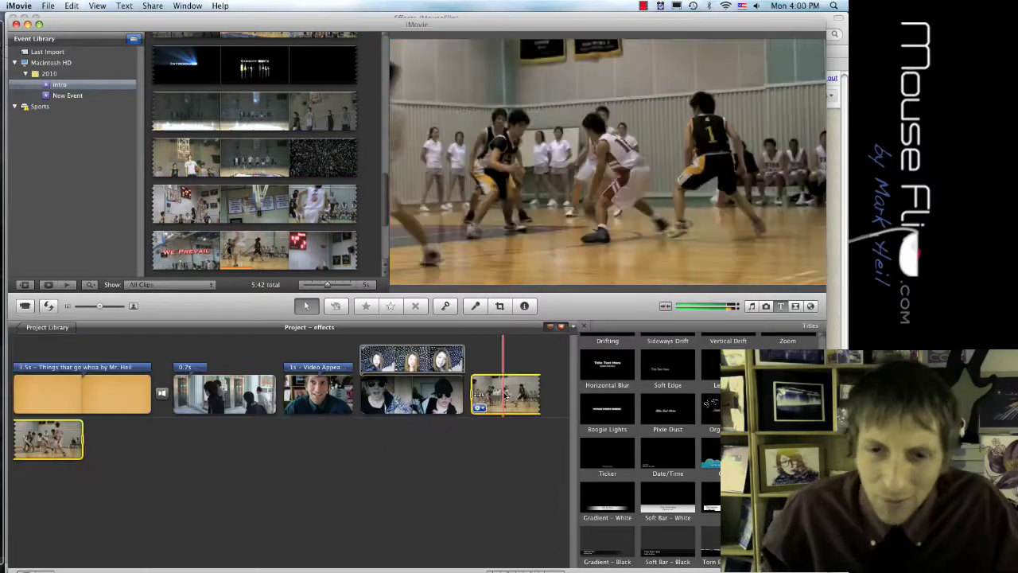
{"action": "key", "text": "Delete"}
Append the team line-up clip and drop a 2.1-second game highlight onto it.
{"action": "left_click", "coordinate": [231, 163]}
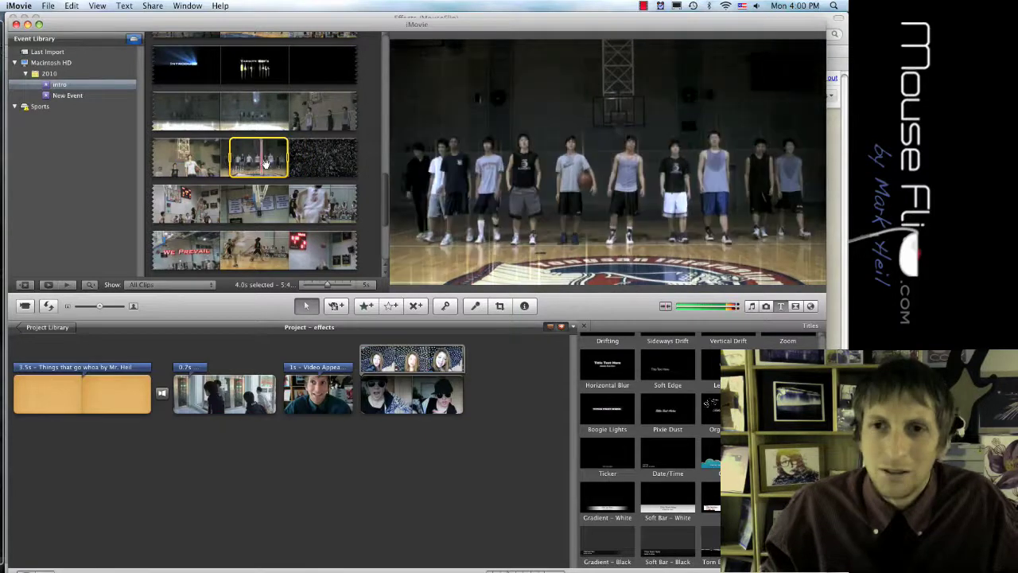
{"action": "left_click_drag", "start_coordinate": [230, 157], "coordinate": [501, 394]}
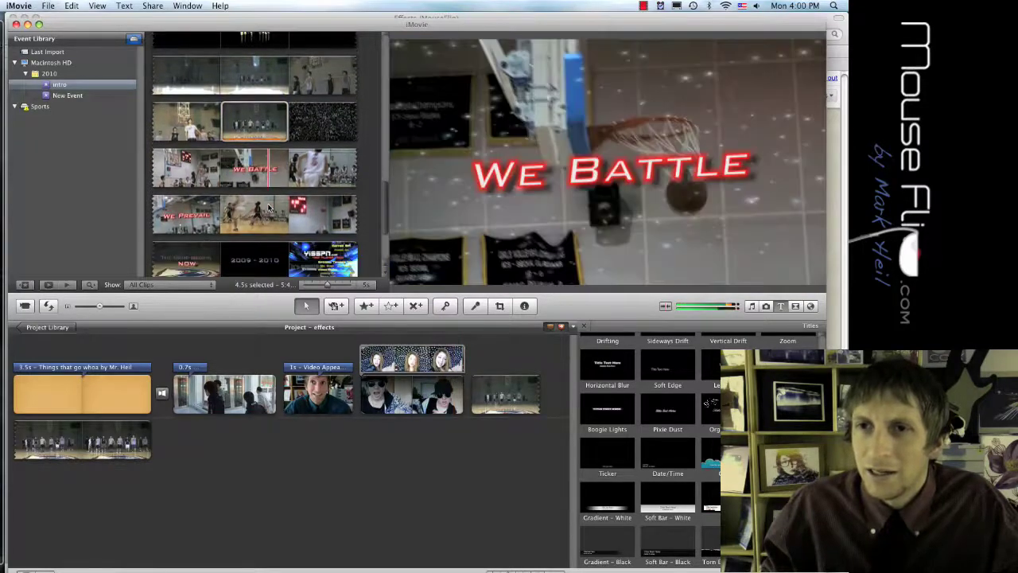
{"action": "scroll", "coordinate": [265, 189], "scroll_direction": "down", "scroll_amount": 5}
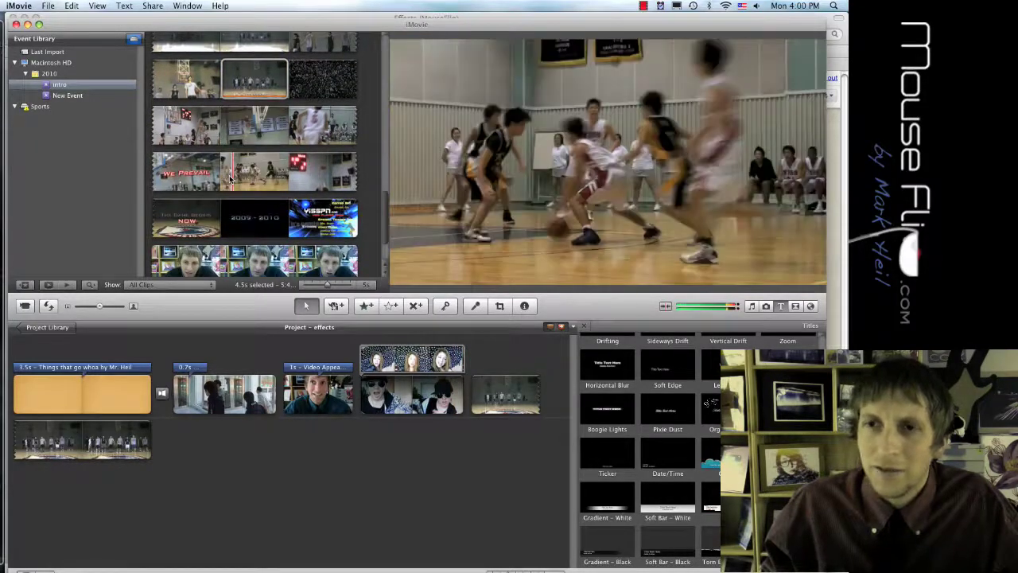
{"action": "left_click", "coordinate": [257, 181]}
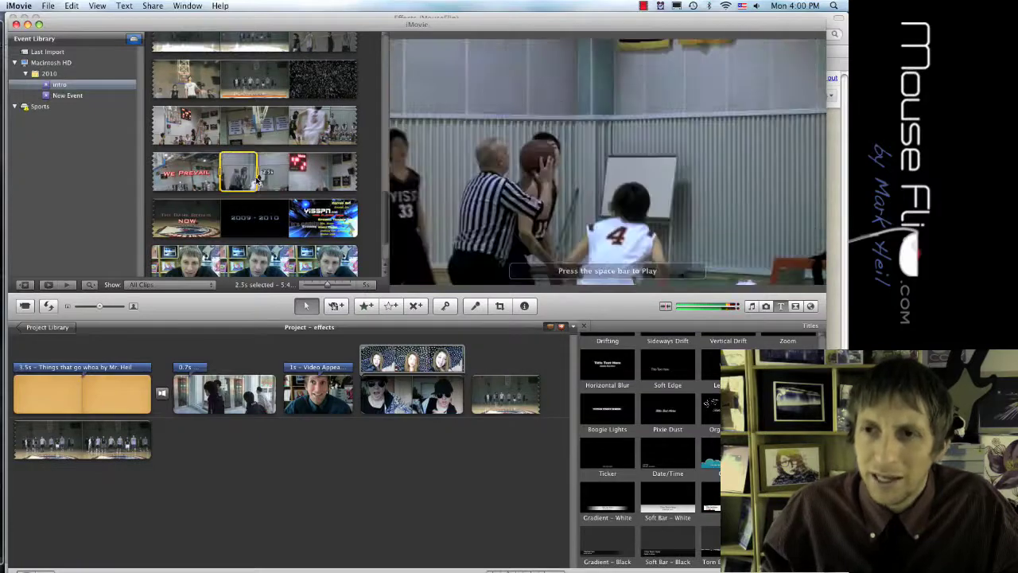
{"action": "left_click_drag", "start_coordinate": [257, 181], "coordinate": [501, 399]}
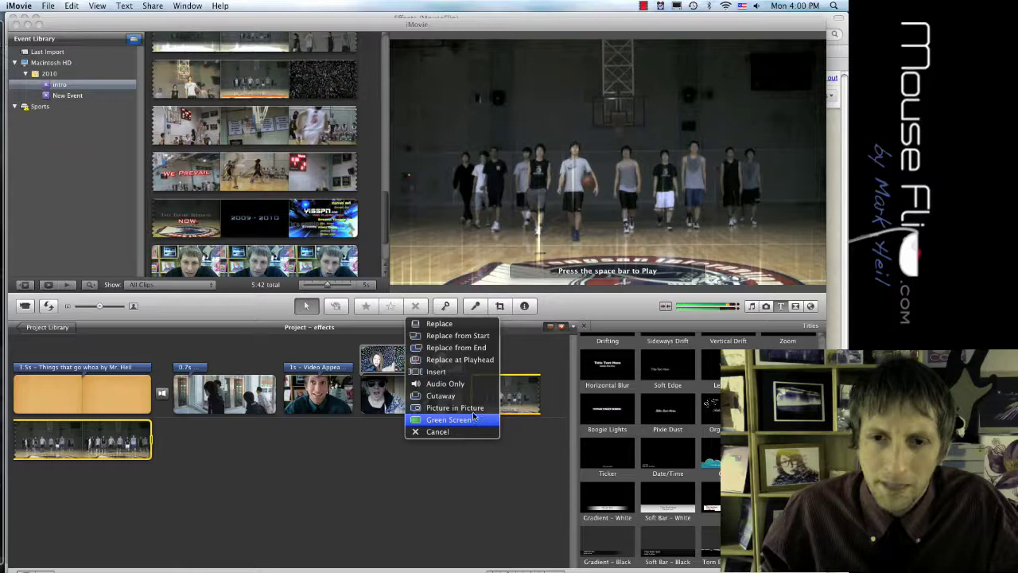
Overlay the game highlight as picture-in-picture, moved to the top-right corner and enlarged.
{"action": "left_click", "coordinate": [451, 419]}
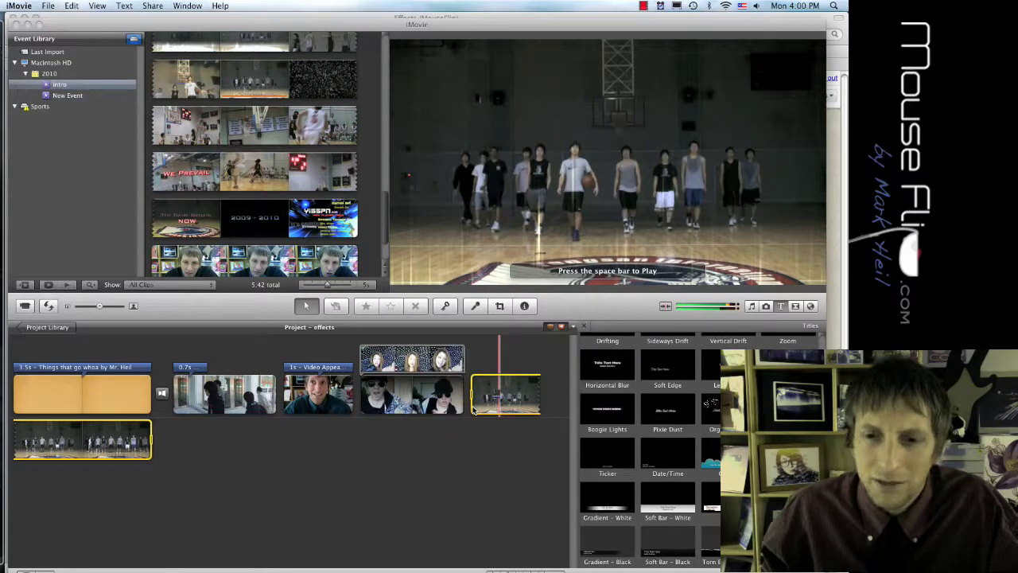
{"action": "left_click", "coordinate": [474, 390]}
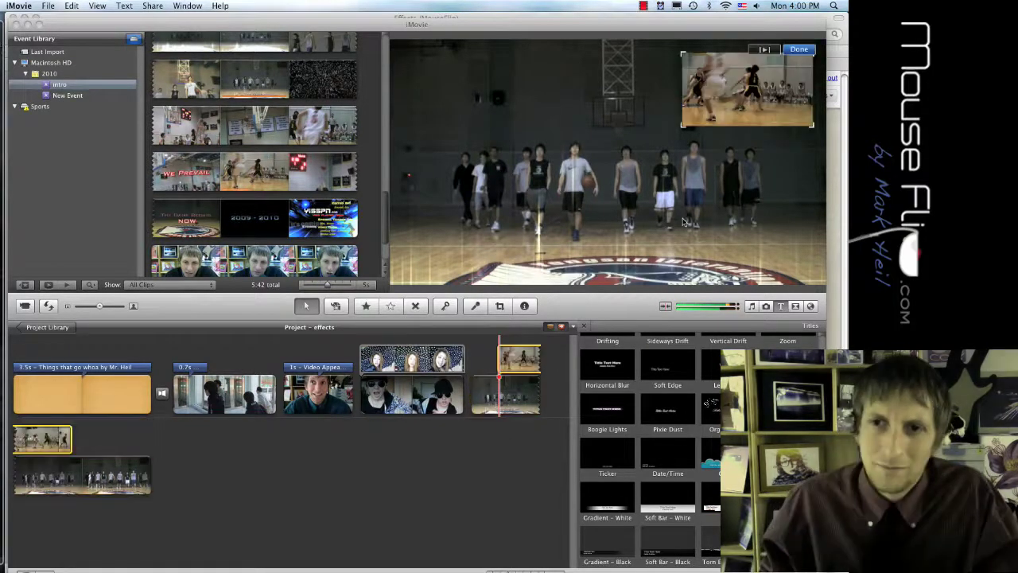
{"action": "left_click_drag", "start_coordinate": [751, 102], "coordinate": [763, 90]}
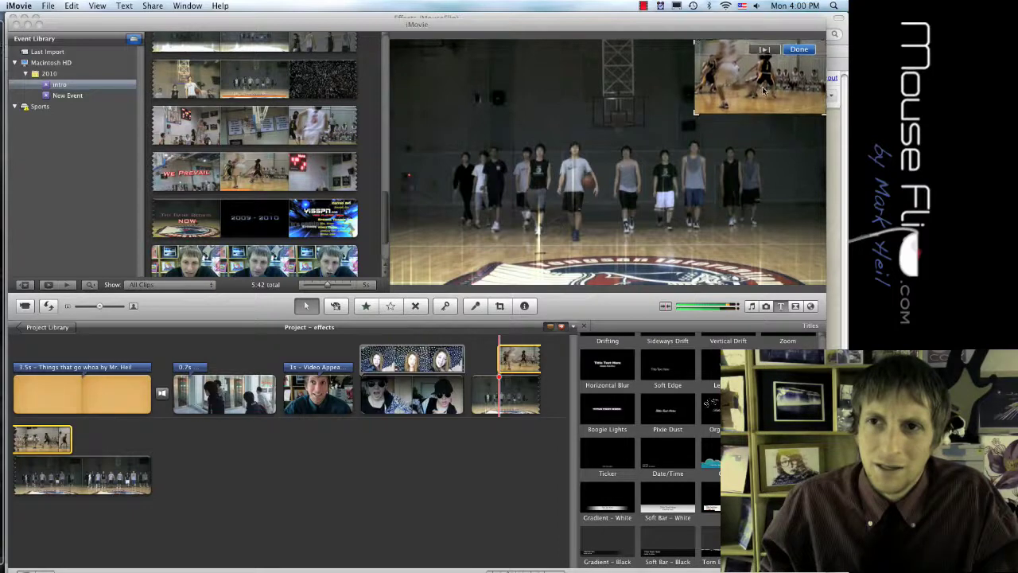
{"action": "left_click_drag", "start_coordinate": [695, 114], "coordinate": [651, 144]}
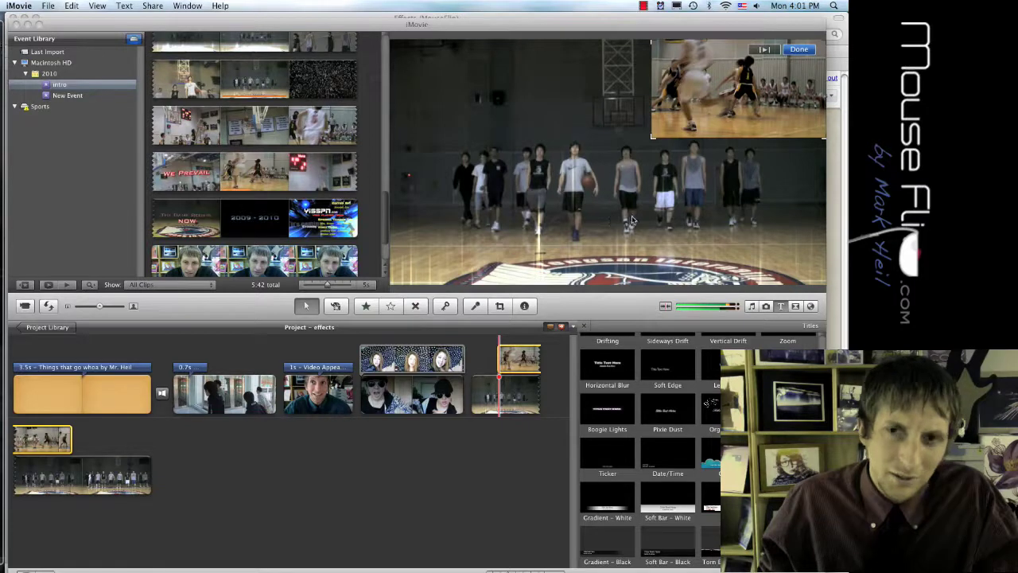
{"action": "key", "text": "space"}
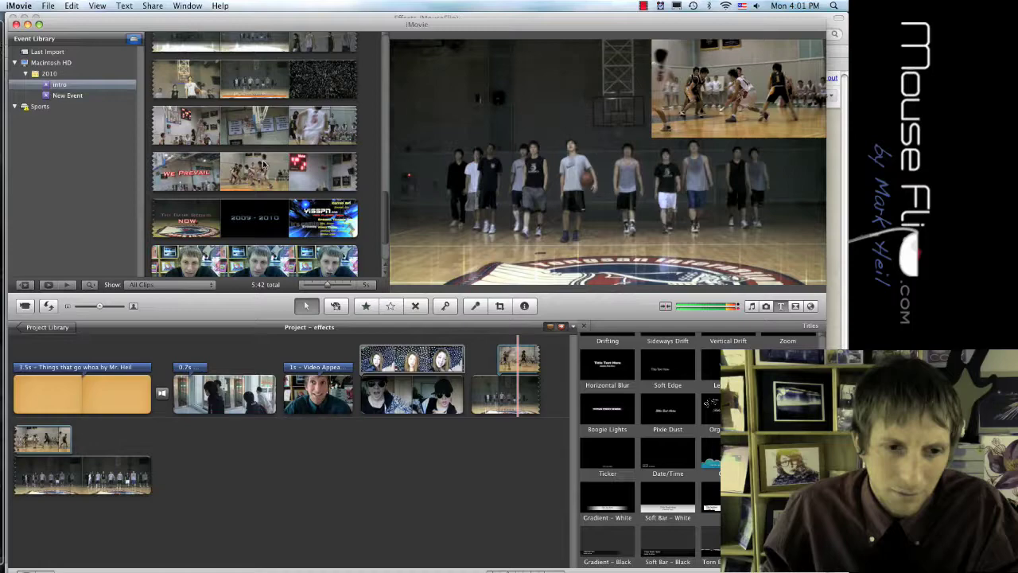
Try dropping a 4-second WE BATTLE range on the final clip, cancel, and replay the project.
{"action": "left_click", "coordinate": [245, 125]}
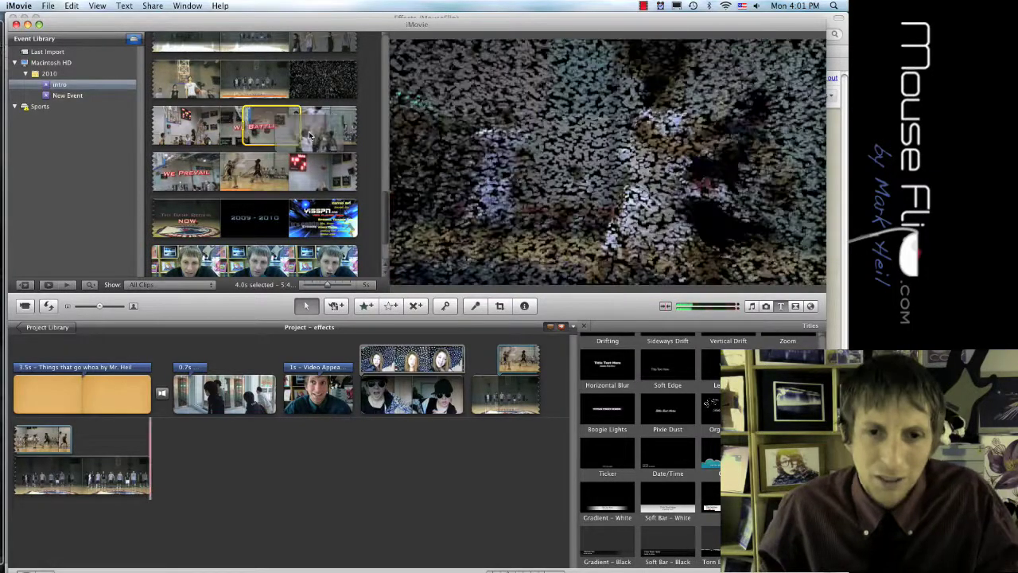
{"action": "left_click", "coordinate": [529, 398]}
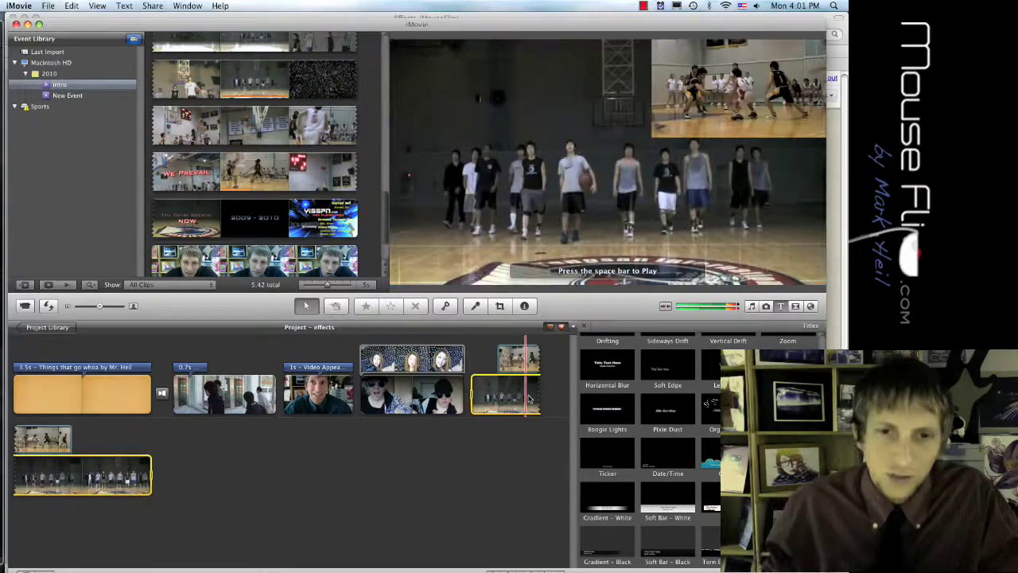
{"action": "left_click_drag", "start_coordinate": [529, 397], "coordinate": [530, 402]}
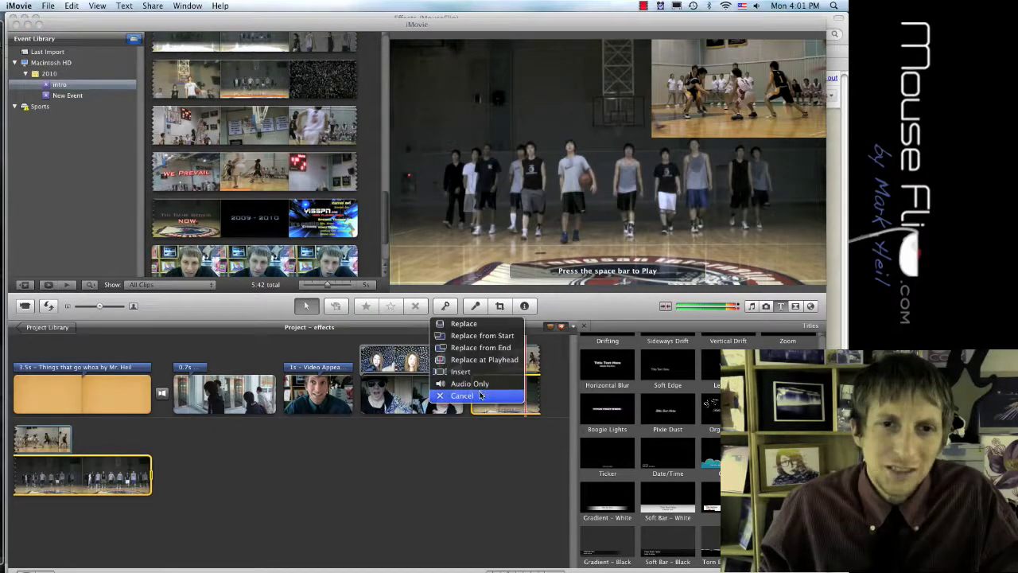
{"action": "left_click", "coordinate": [480, 396]}
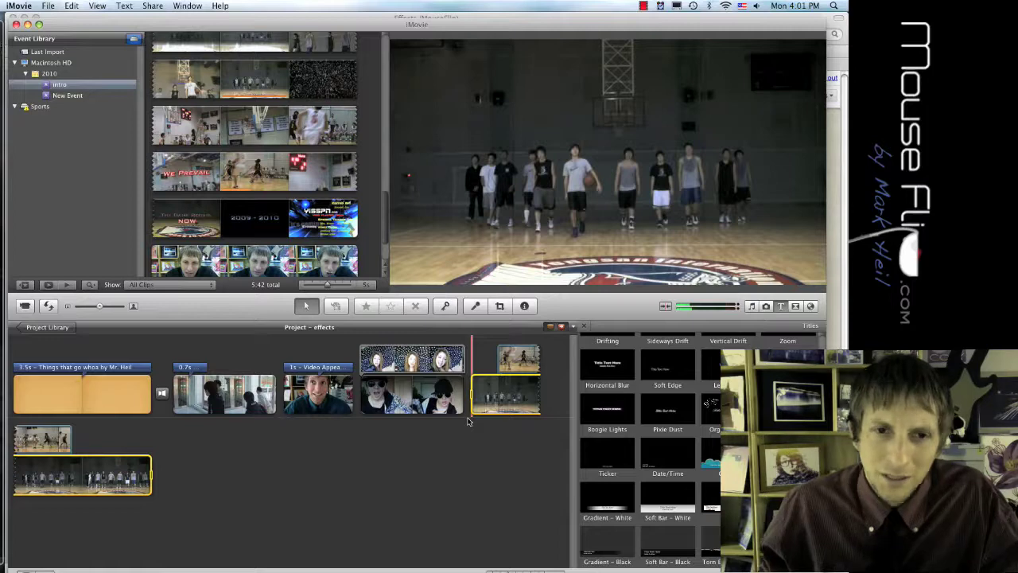
{"action": "key", "text": "space"}
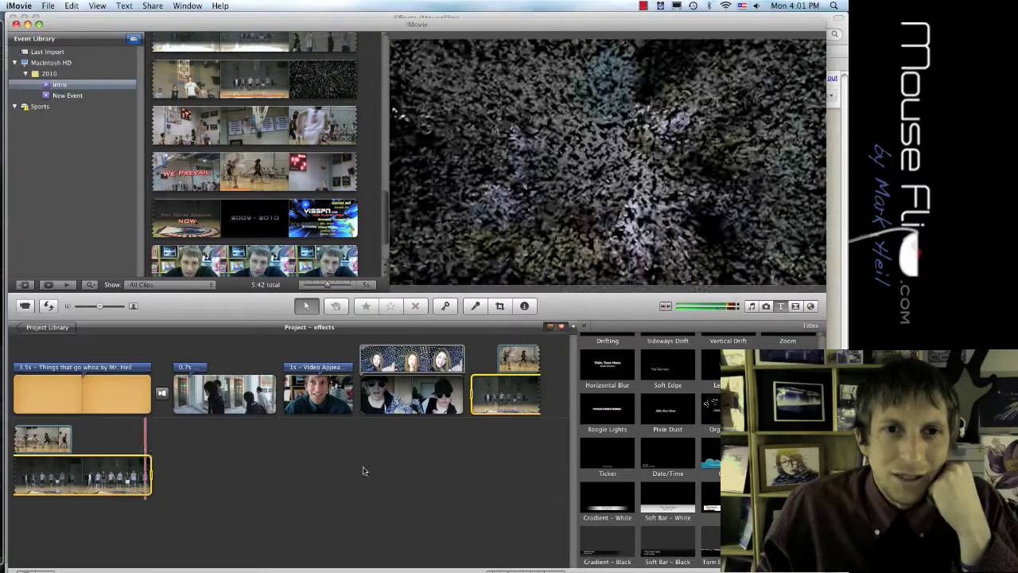
Delete the last 1.6 seconds of the line-up clip, then check the Firefox assignment page.
{"action": "left_click", "coordinate": [94, 475]}
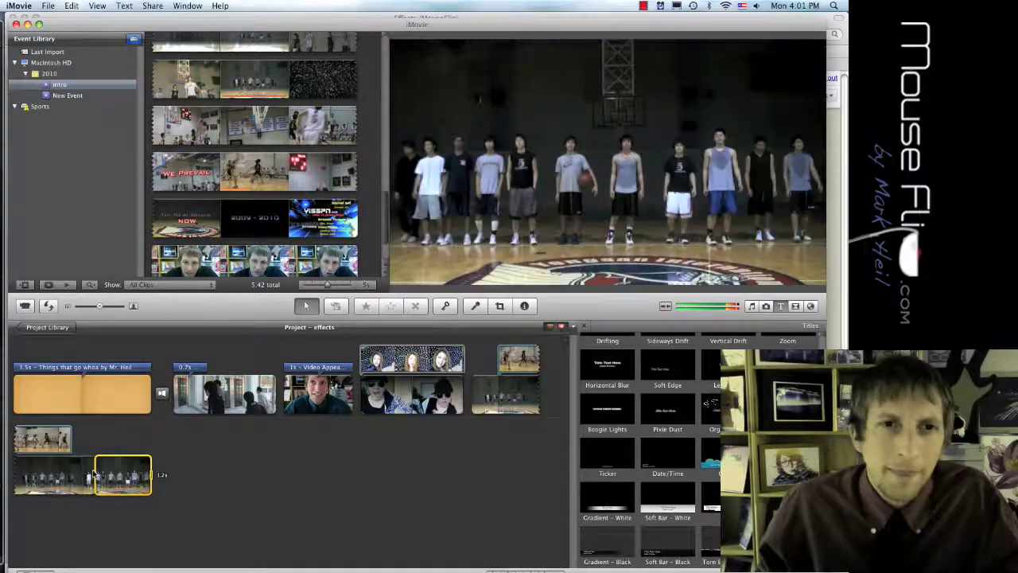
{"action": "left_click_drag", "start_coordinate": [94, 474], "coordinate": [76, 467]}
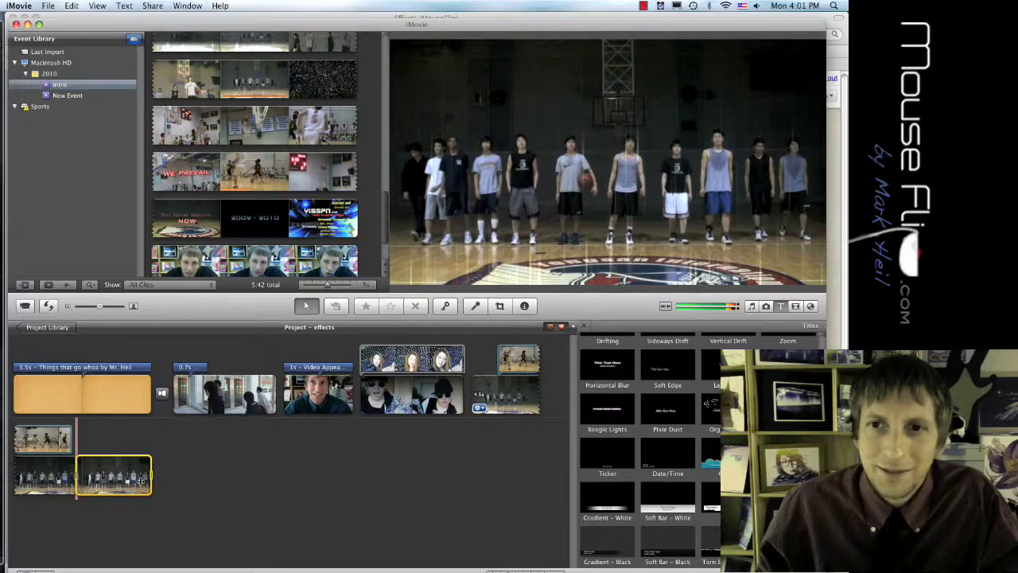
{"action": "key", "text": "Delete"}
{"action": "key", "text": "super+Tab"}
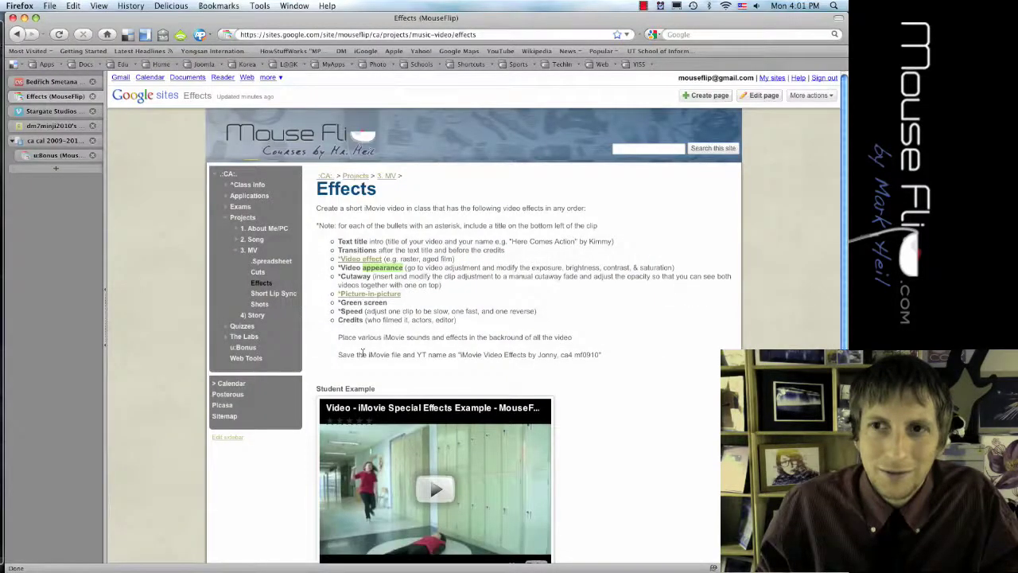
{"action": "key", "text": "super+Tab"}
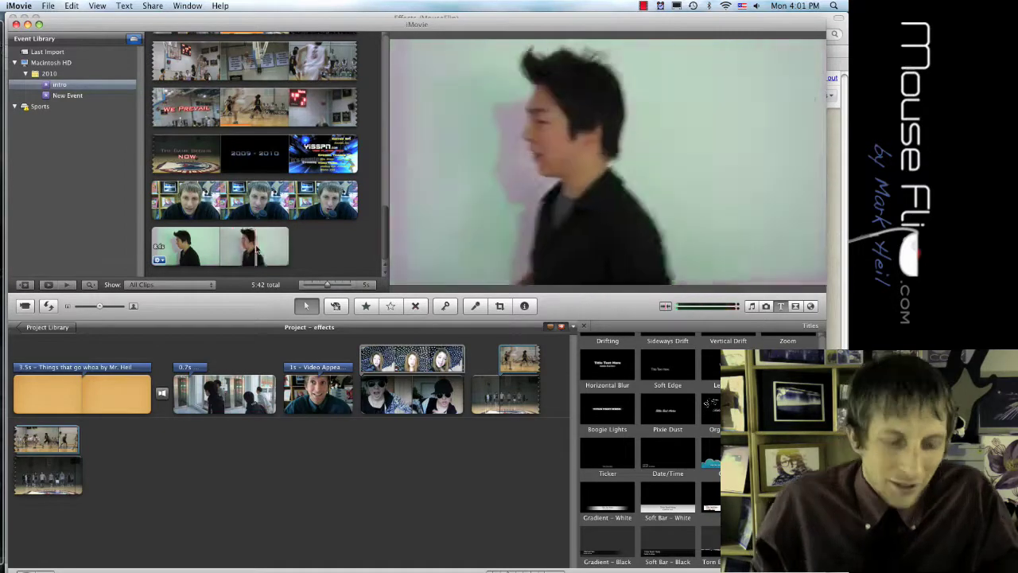
Preview the green-wall student clip and mark a 4.1-second range of it.
{"action": "key", "text": "space"}
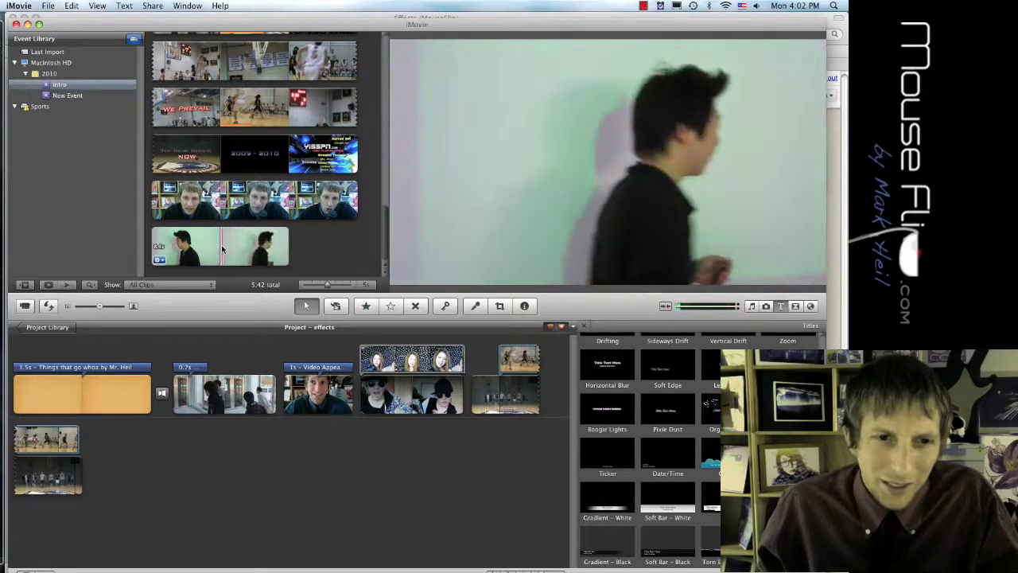
{"action": "left_click", "coordinate": [221, 244]}
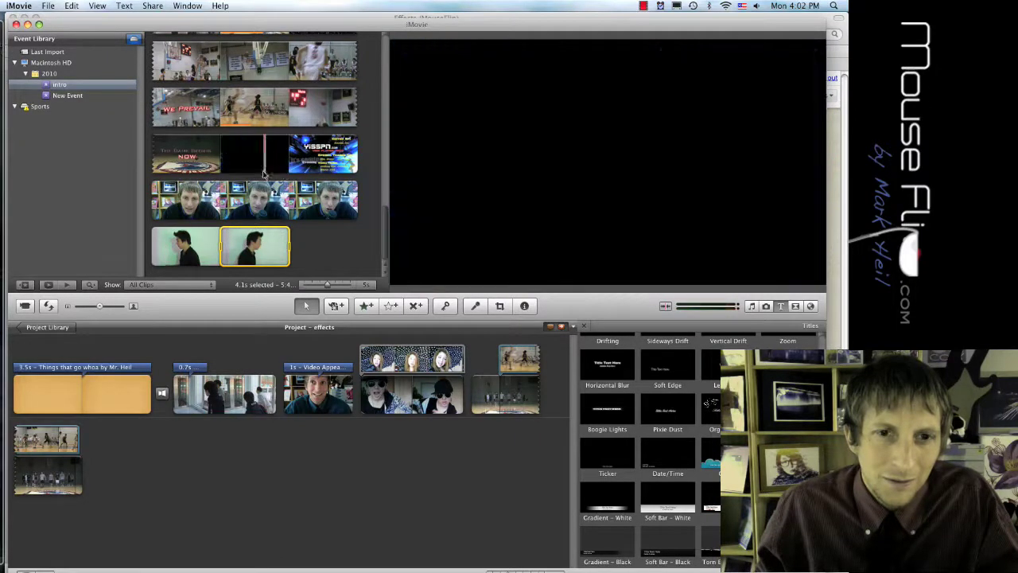
{"action": "scroll", "coordinate": [207, 145], "scroll_direction": "down", "scroll_amount": 5}
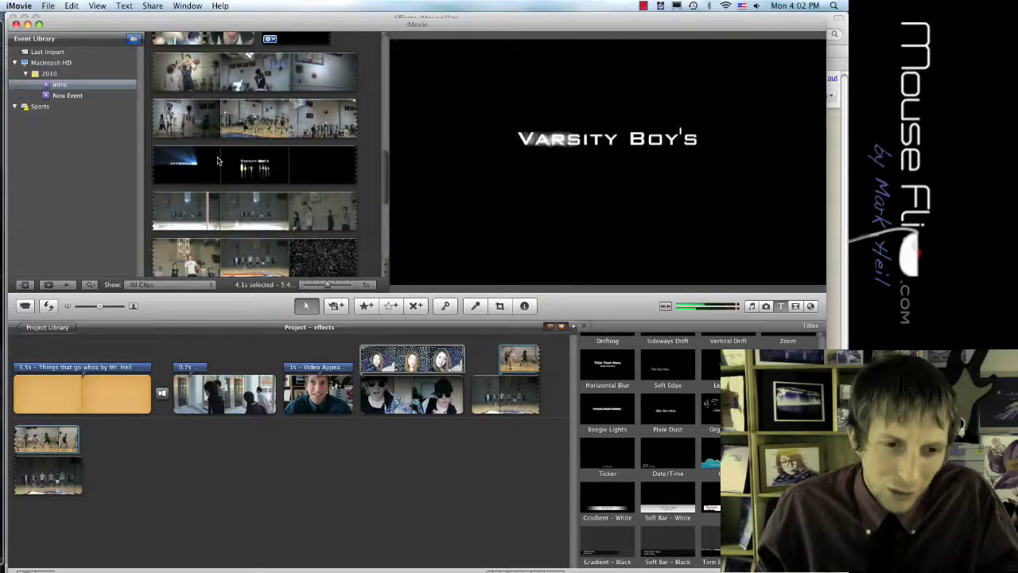
{"action": "scroll", "coordinate": [219, 159], "scroll_direction": "up", "scroll_amount": 3}
{"action": "scroll", "coordinate": [221, 161], "scroll_direction": "up", "scroll_amount": 5}
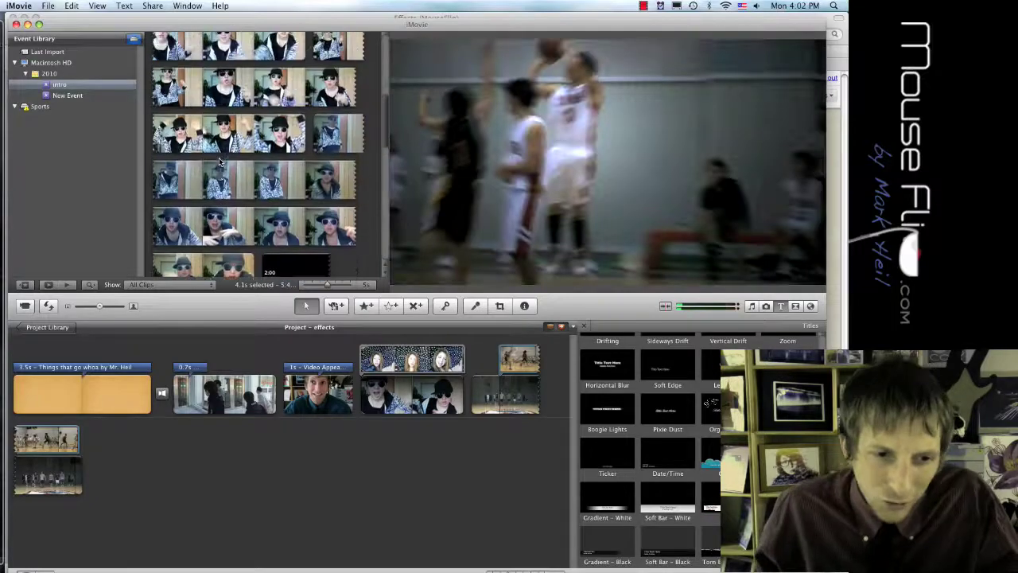